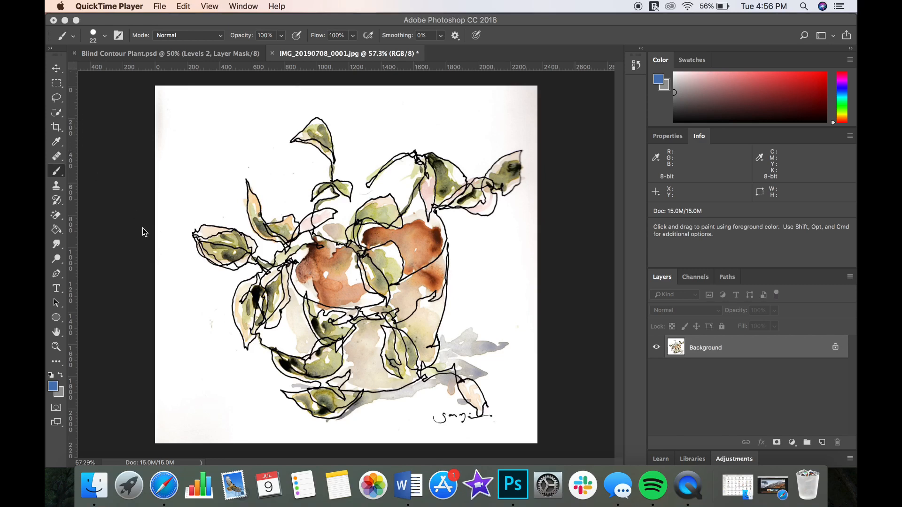
# - Open the Canon ScanGear scanner utility and preview the painting on the platen
pyautogui.click(137, 484)
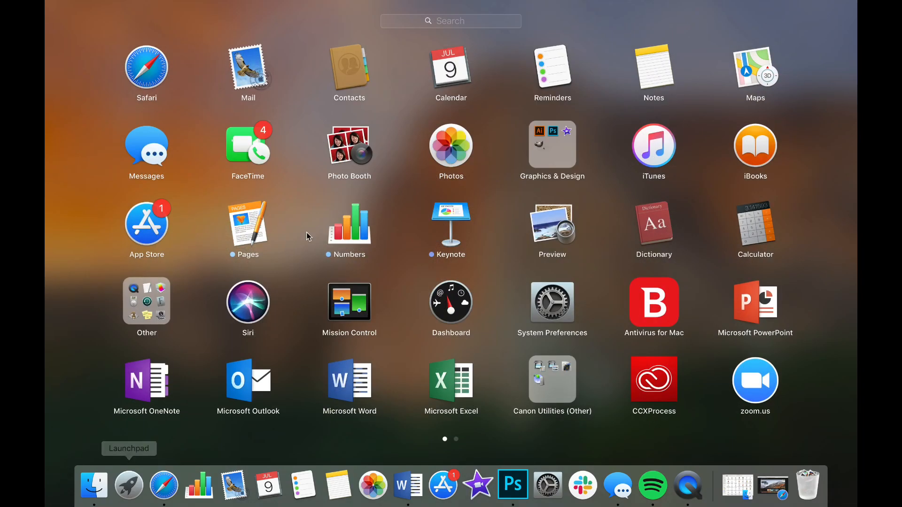
pyautogui.click(562, 395)
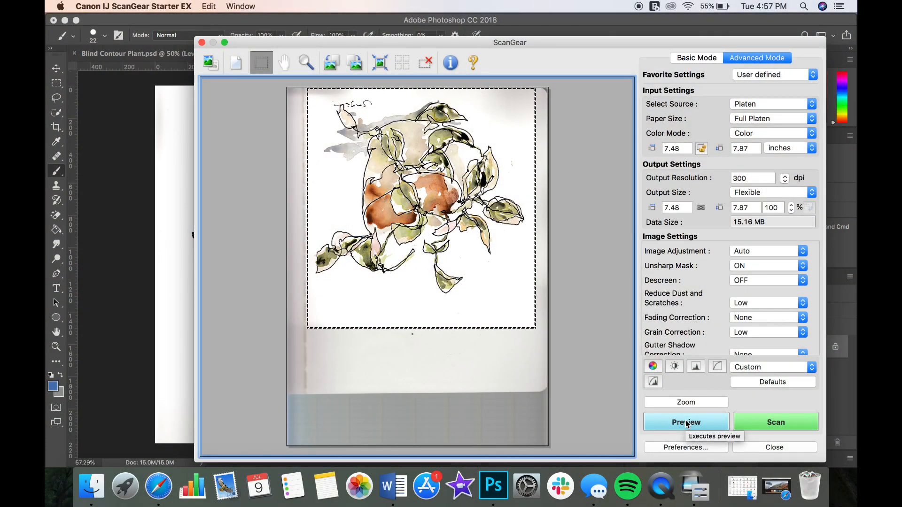
pyautogui.click(686, 423)
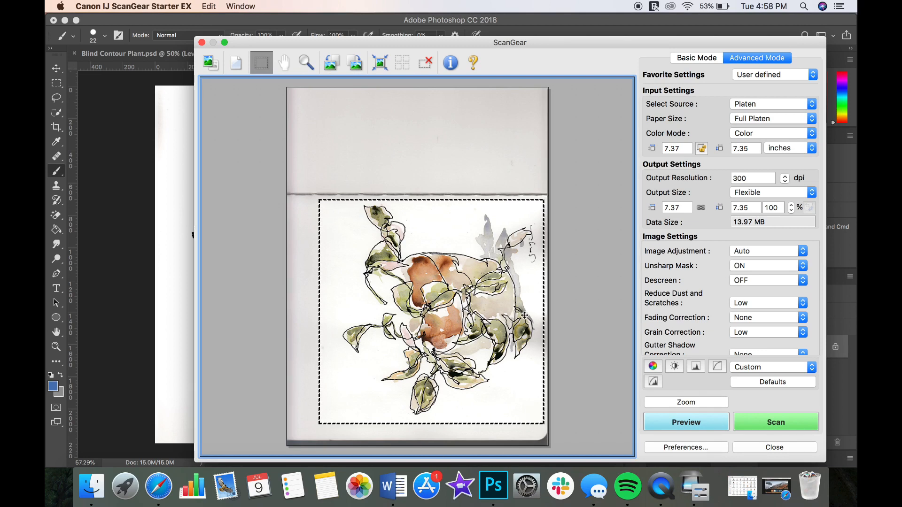
# - Try the None image adjustment on the scan preview, and return the setting to Auto
pyautogui.click(744, 178)
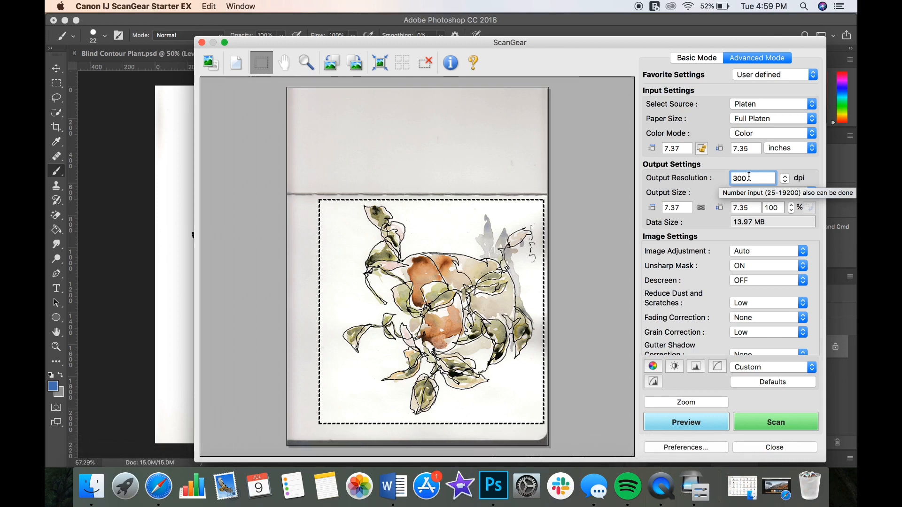
pyautogui.scroll(-1, 746, 279)
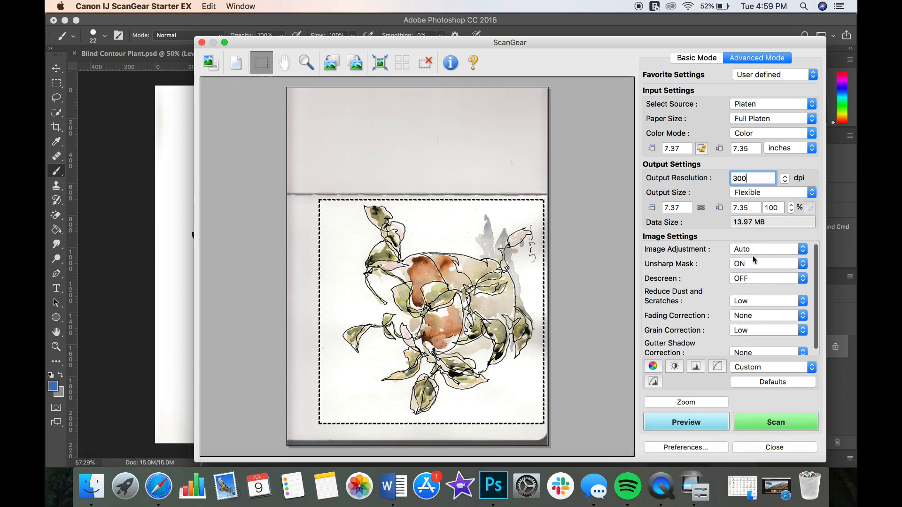
pyautogui.click(770, 252)
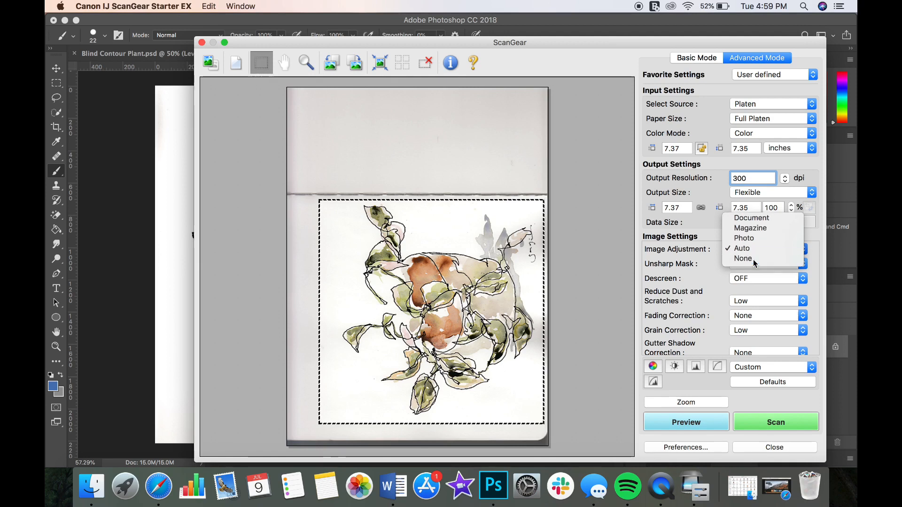
pyautogui.click(754, 259)
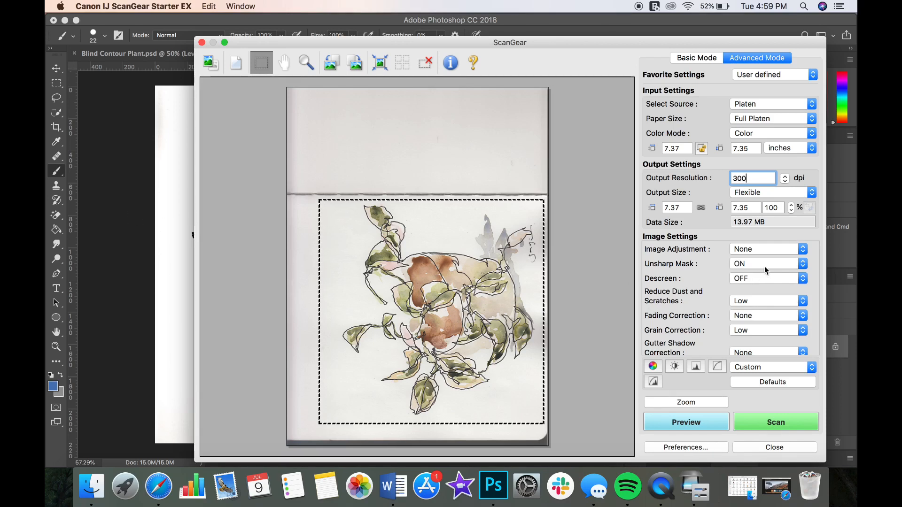
pyautogui.click(770, 250)
pyautogui.click(765, 240)
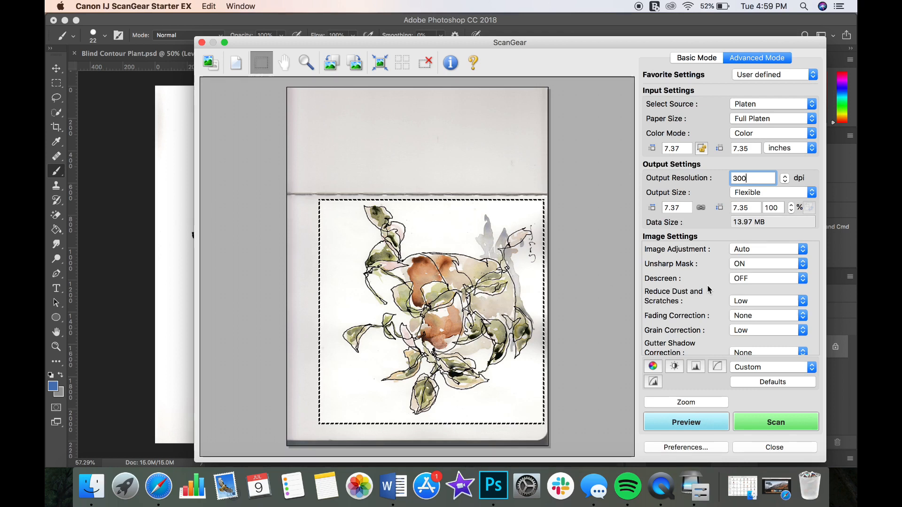
pyautogui.scroll(-1, 704, 295)
pyautogui.scroll(2, 703, 295)
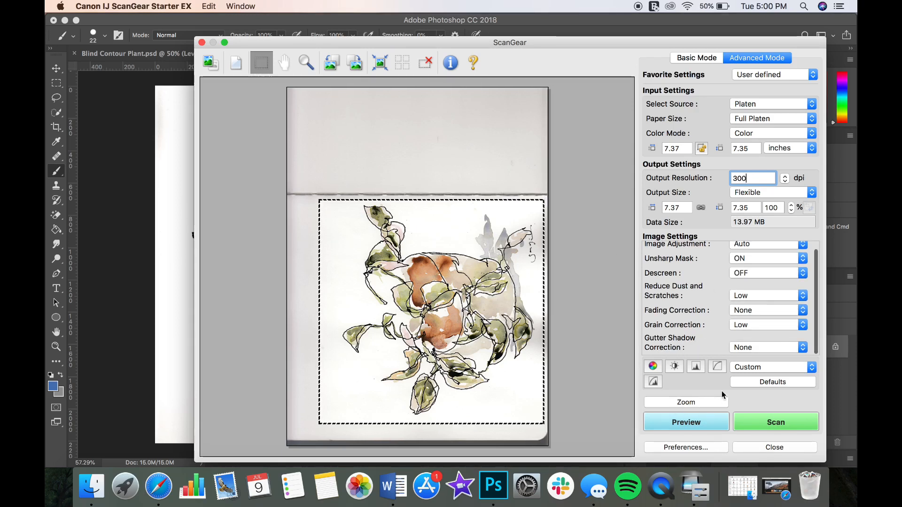
# - Open the scan's histogram and set the white point of the Master channel to 244
pyautogui.click(696, 367)
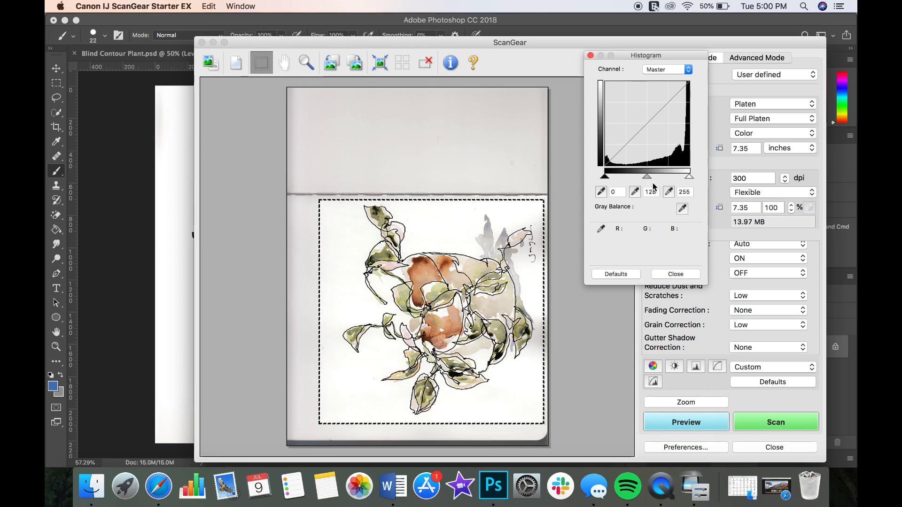
pyautogui.moveTo(689, 177); pyautogui.dragTo(696, 174)
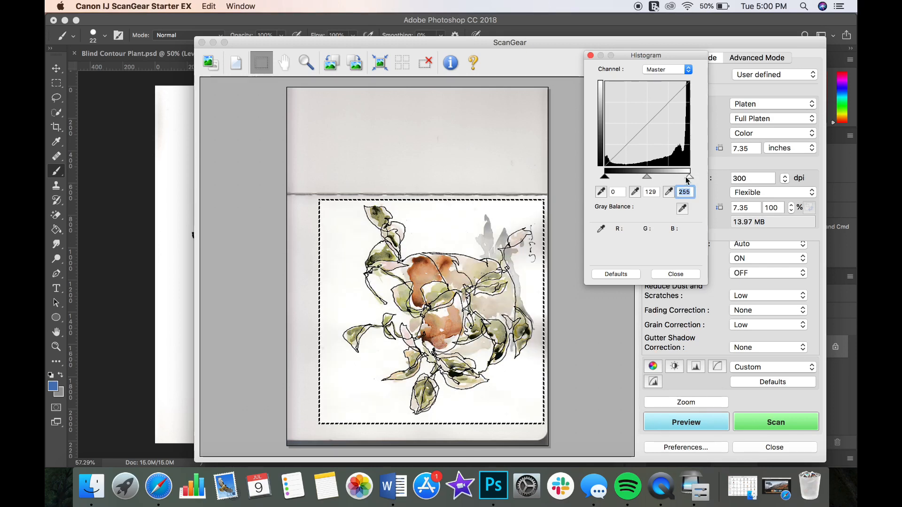
pyautogui.moveTo(689, 178); pyautogui.dragTo(683, 177)
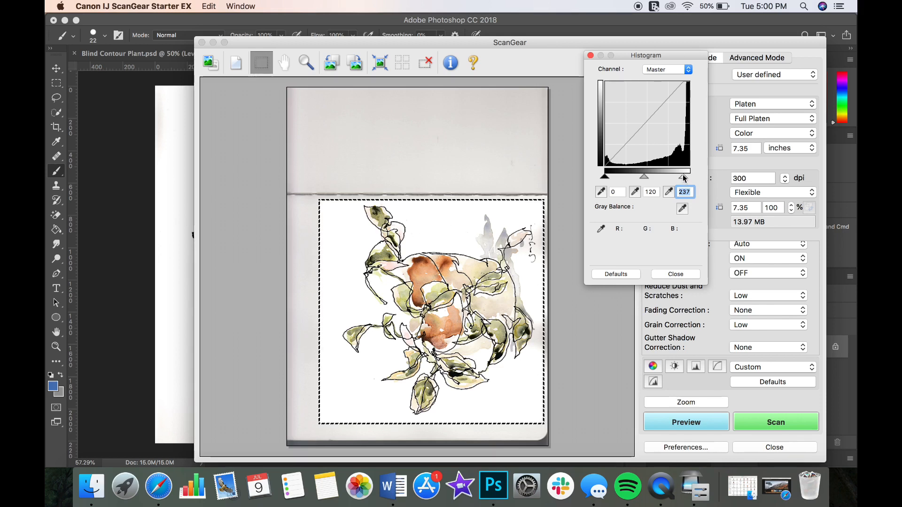
pyautogui.moveTo(684, 178); pyautogui.dragTo(686, 179)
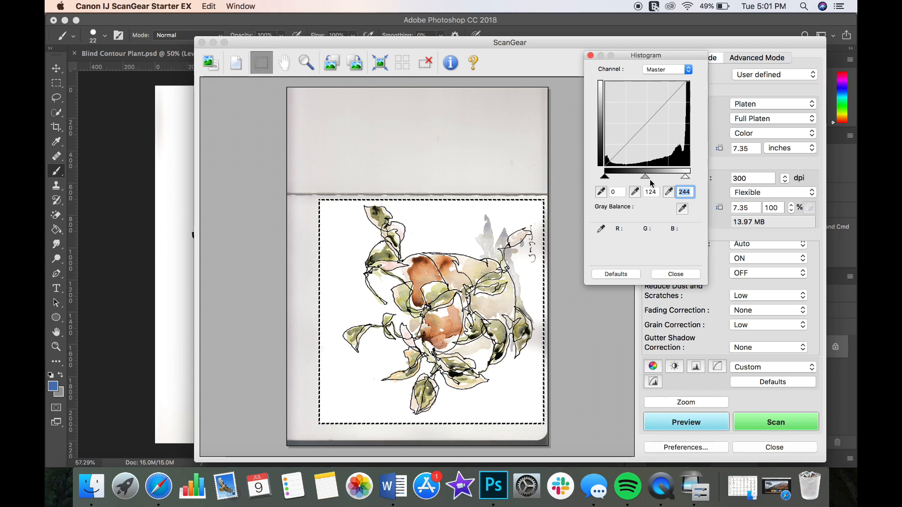
# - Set the histogram's black point to 6 and midtone to 122, and run the final scan
pyautogui.moveTo(647, 177); pyautogui.dragTo(649, 178)
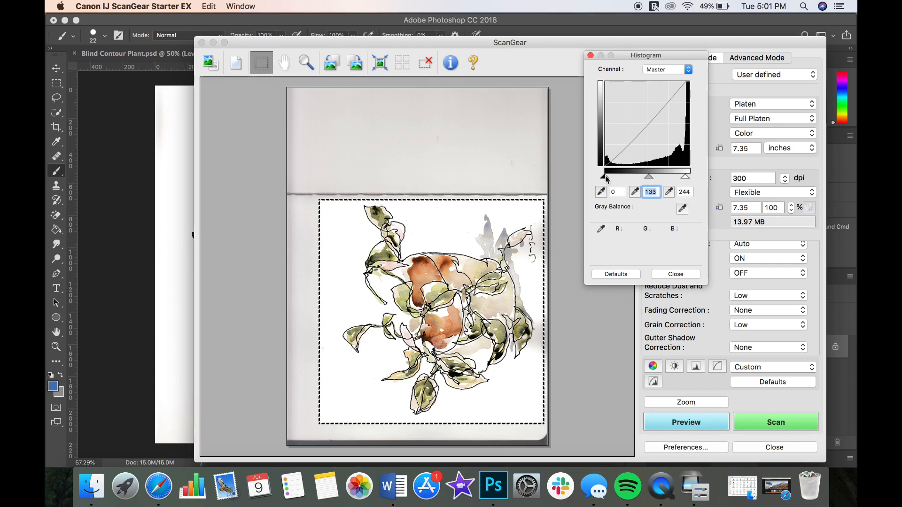
pyautogui.moveTo(606, 178); pyautogui.dragTo(609, 177)
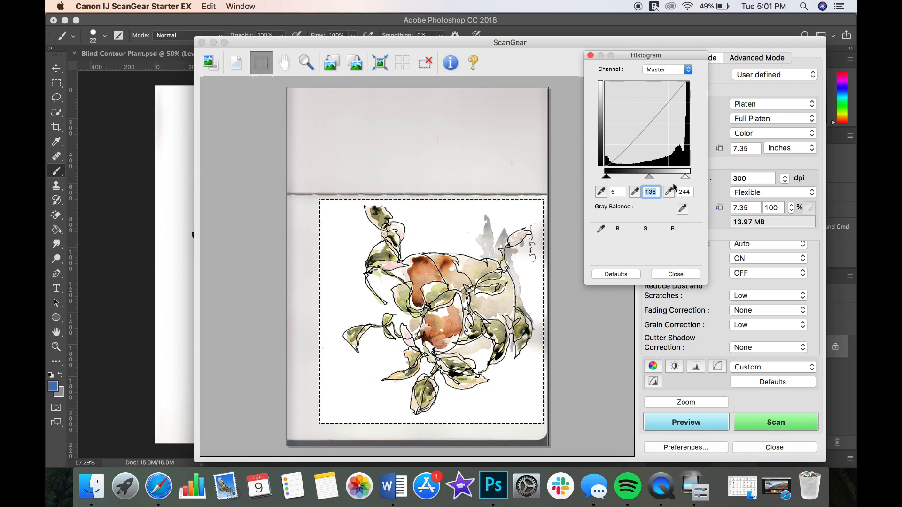
pyautogui.moveTo(653, 179); pyautogui.dragTo(646, 179)
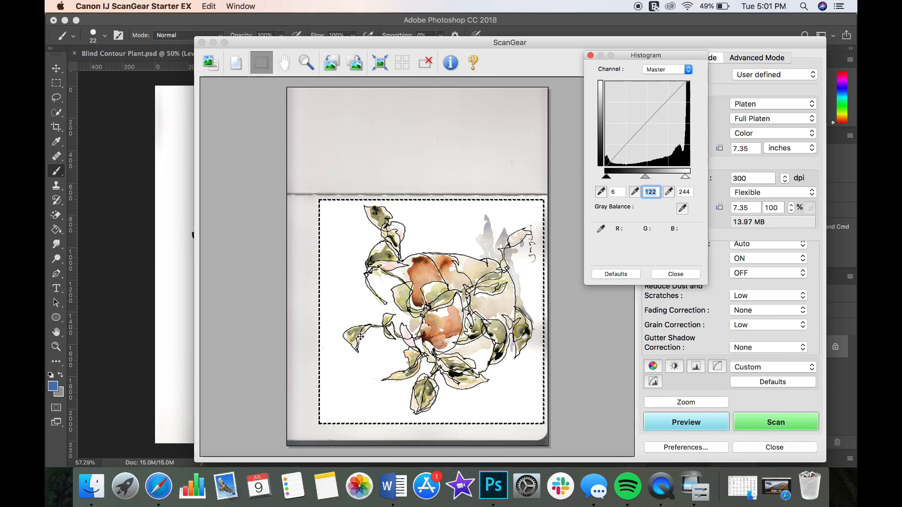
pyautogui.click(675, 273)
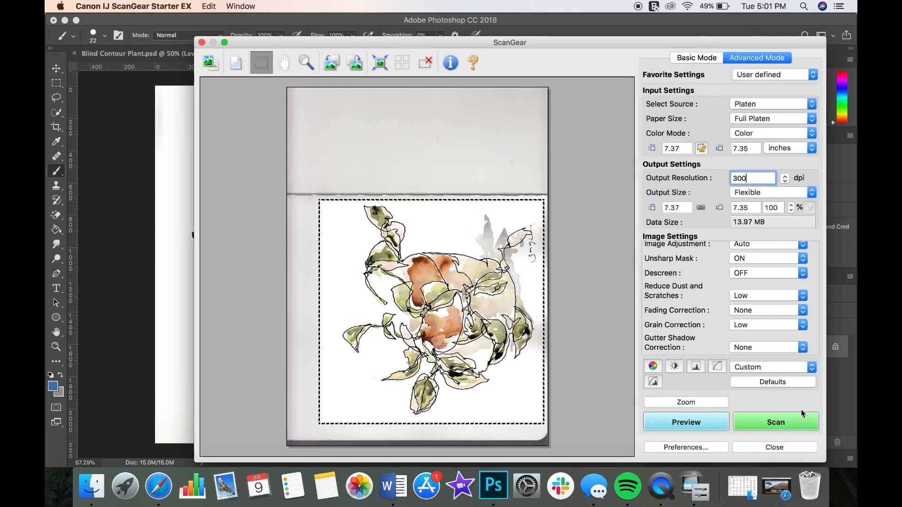
pyautogui.click(774, 423)
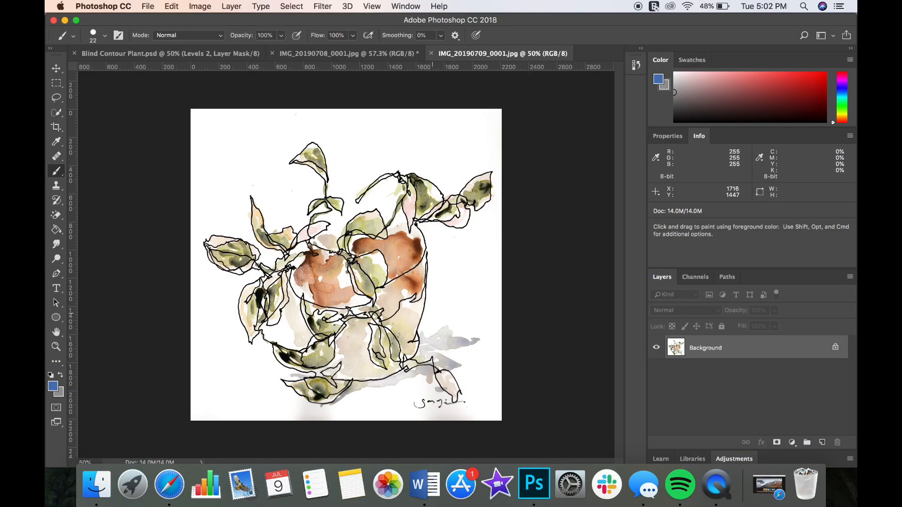
# - In Photoshop, examine the scanned painting's edges, corners and white background for shadows and blemishes
pyautogui.scroll(10, 433, 312)
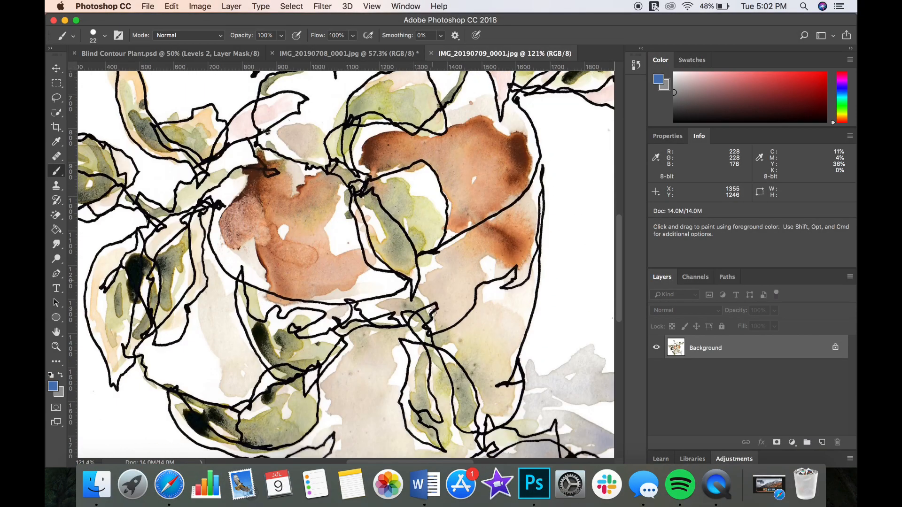
pyautogui.scroll(-15, 433, 311)
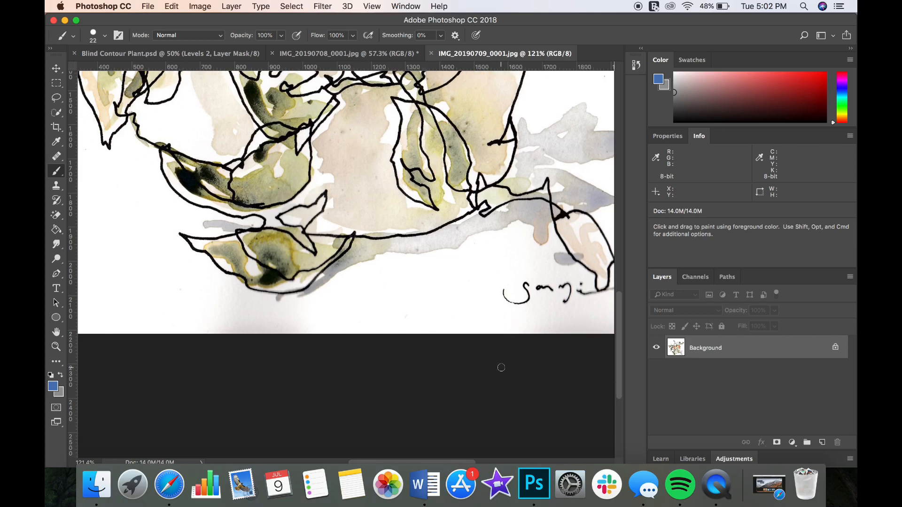
pyautogui.hscroll(5, 501, 367)
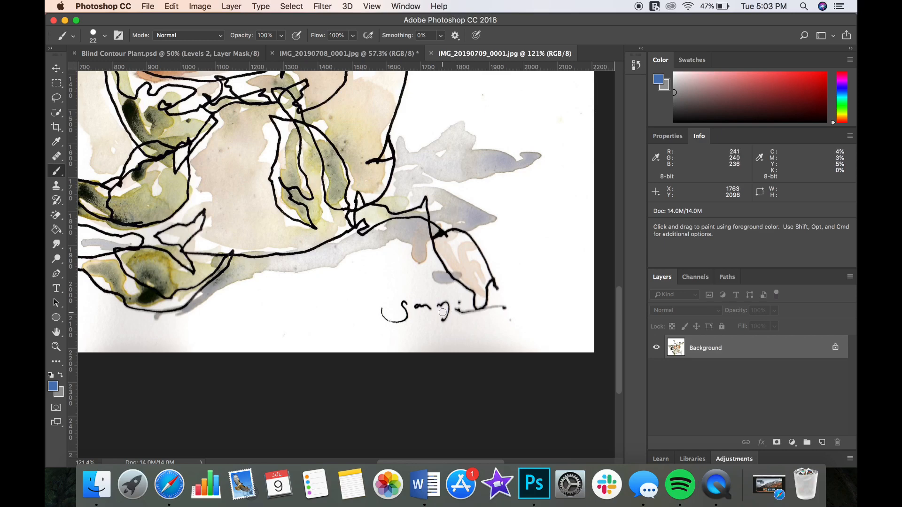
pyautogui.scroll(-2, 442, 312)
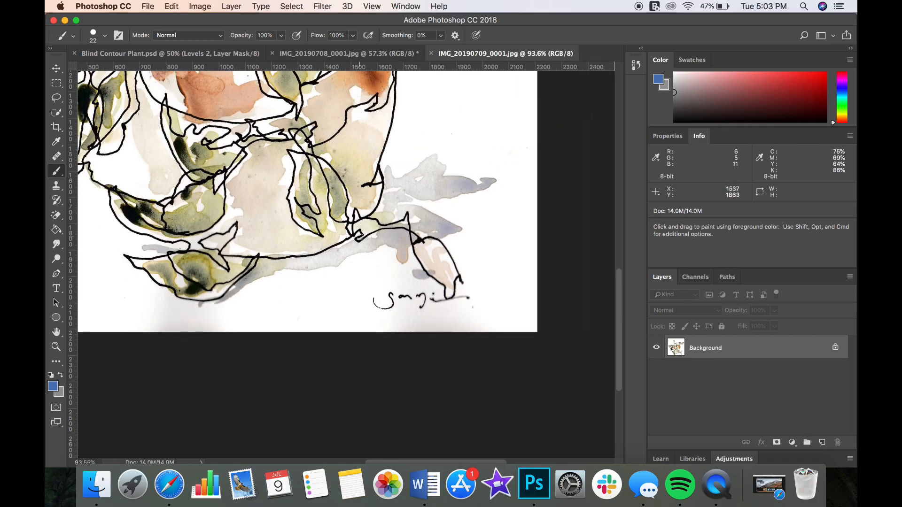
pyautogui.scroll(15, 360, 236)
pyautogui.scroll(10, 360, 237)
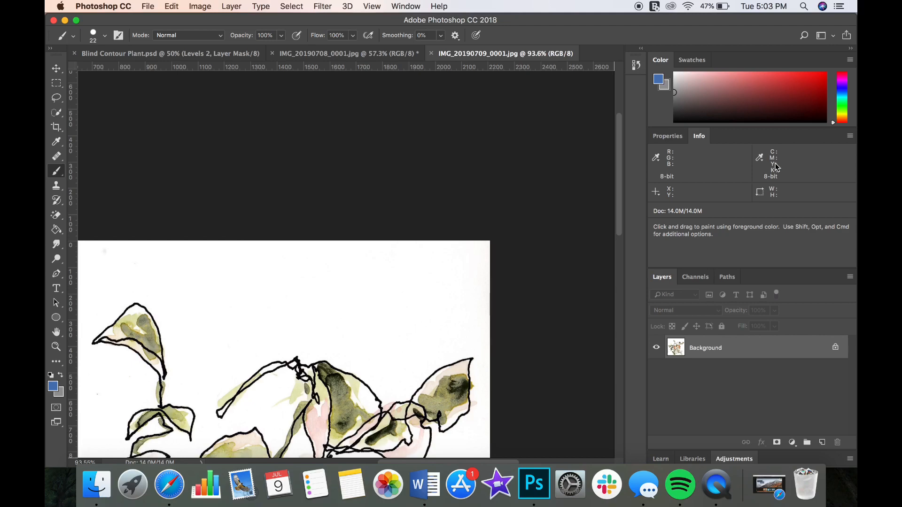
pyautogui.scroll(5, 489, 230)
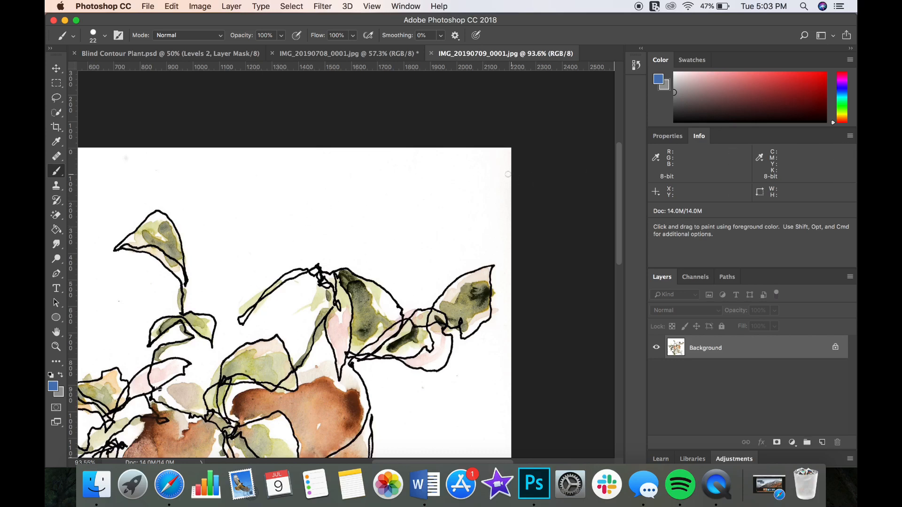
pyautogui.scroll(-15, 487, 191)
pyautogui.hscroll(-3, 487, 191)
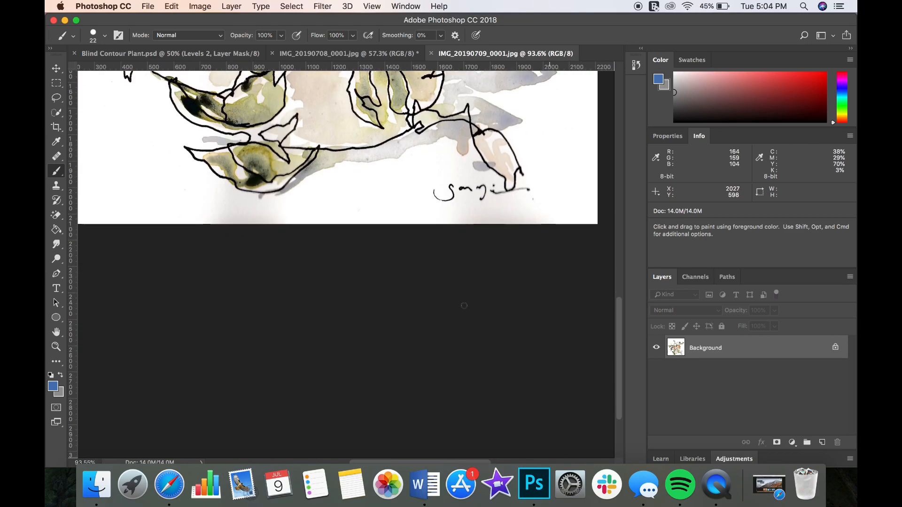
pyautogui.scroll(-5, 464, 306)
pyautogui.scroll(10, 464, 306)
pyautogui.hscroll(-1, 464, 306)
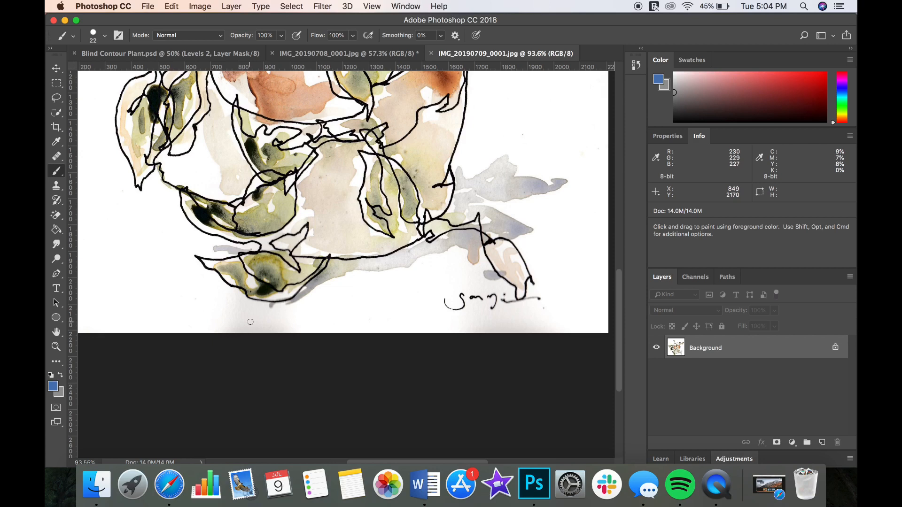
pyautogui.hscroll(-10, 250, 322)
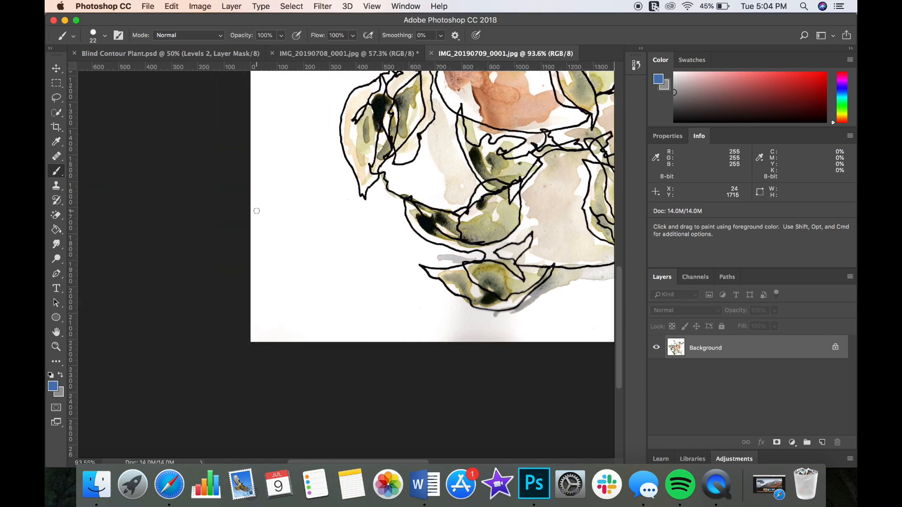
pyautogui.scroll(20, 235, 202)
pyautogui.hscroll(6, 235, 202)
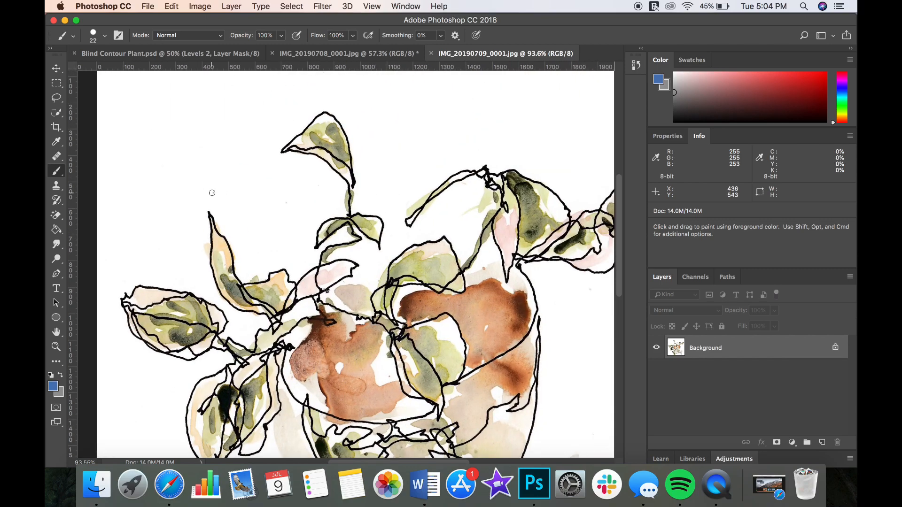
pyautogui.scroll(-10, 290, 226)
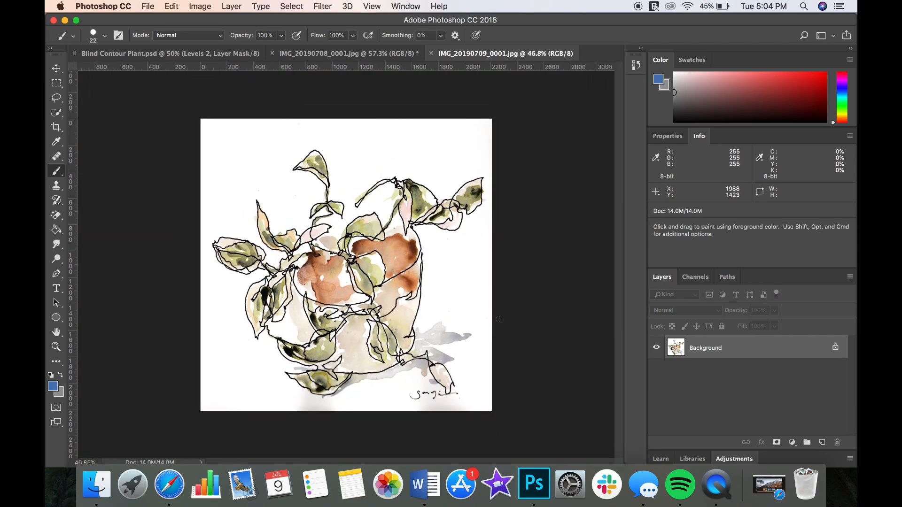
pyautogui.scroll(2, 418, 303)
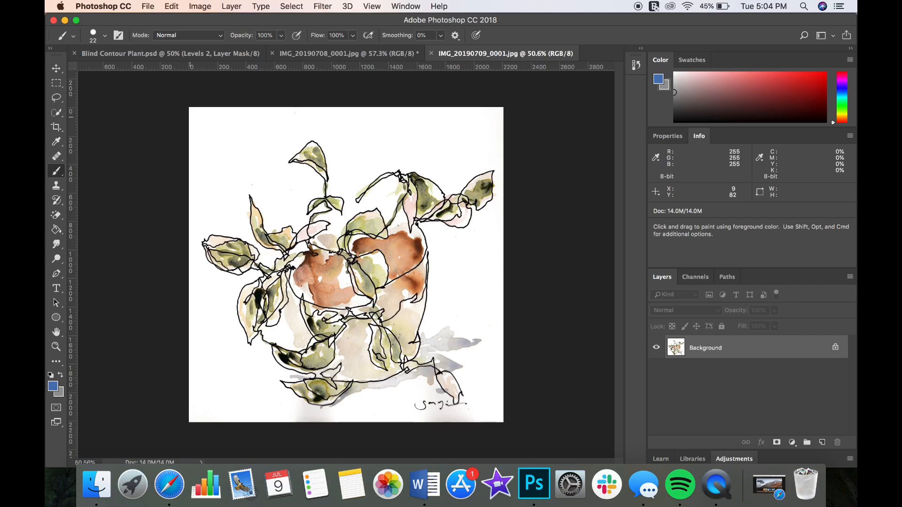
# - Sample clean white paper with the 48 px Healing Brush and retouch the scan's edge near its upper-left corner
pyautogui.click(55, 161)
pyautogui.rightClick(190, 148)
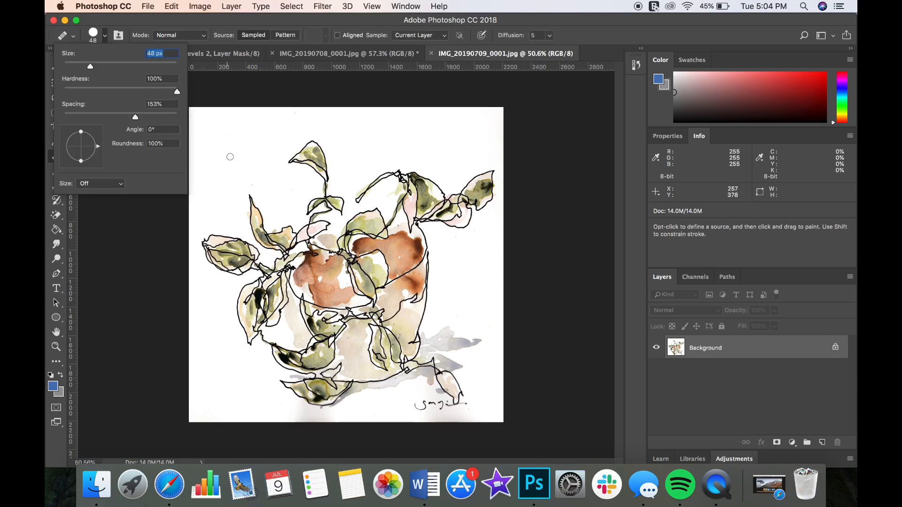
pyautogui.keyDown('alt'); pyautogui.click(222, 140); pyautogui.keyUp('alt')
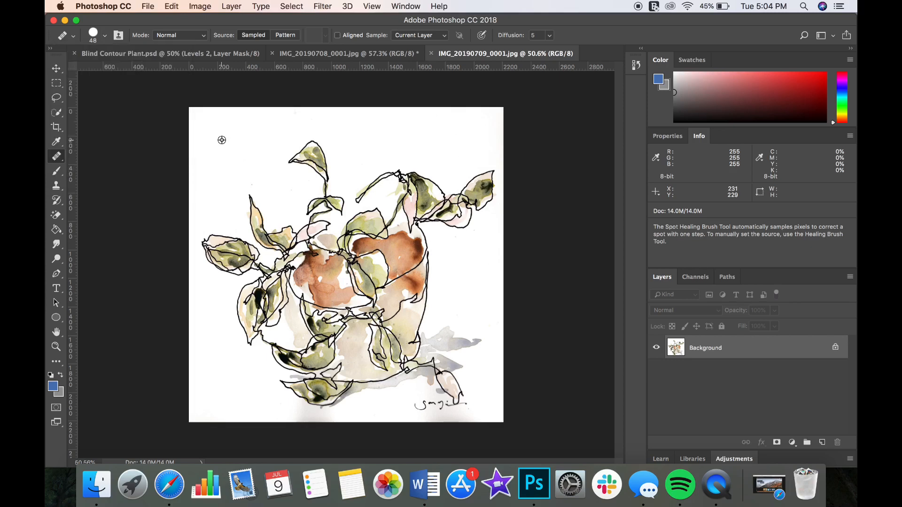
pyautogui.moveTo(187, 121); pyautogui.dragTo(191, 114)
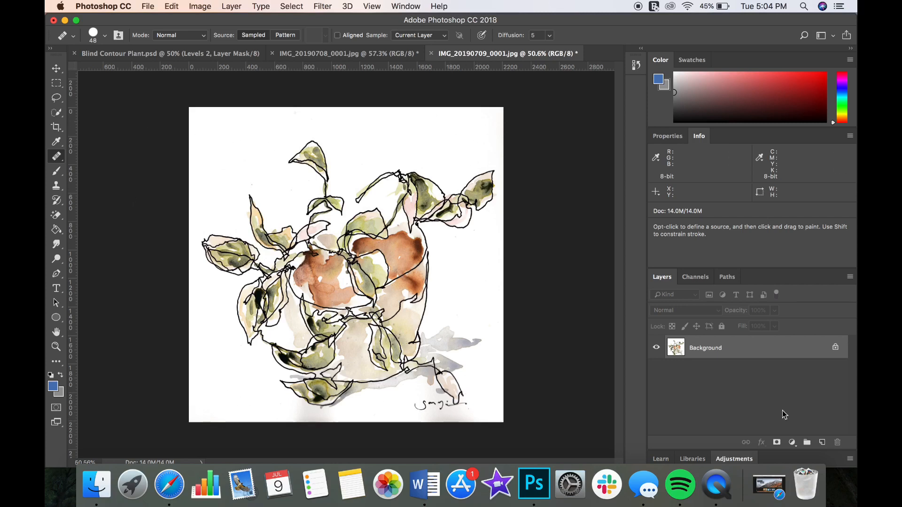
# - Add a Levels adjustment layer above the Background layer
pyautogui.click(792, 444)
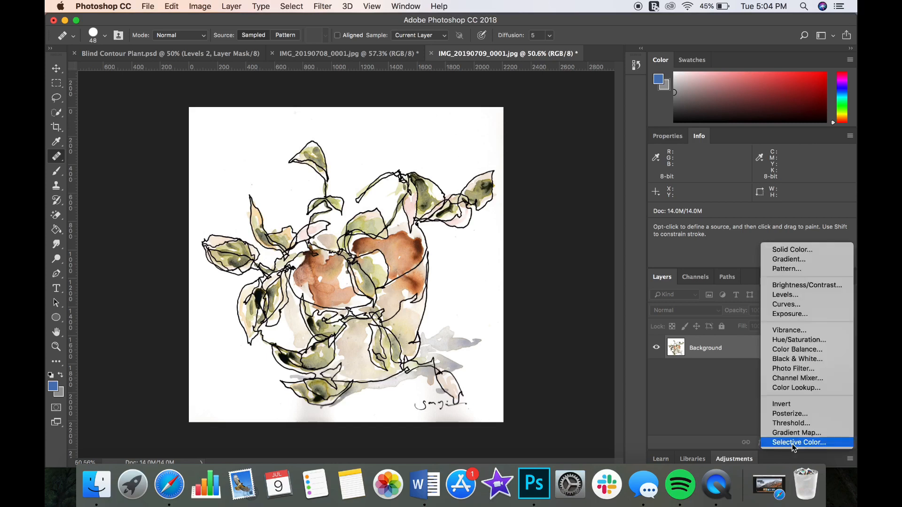
pyautogui.click(792, 296)
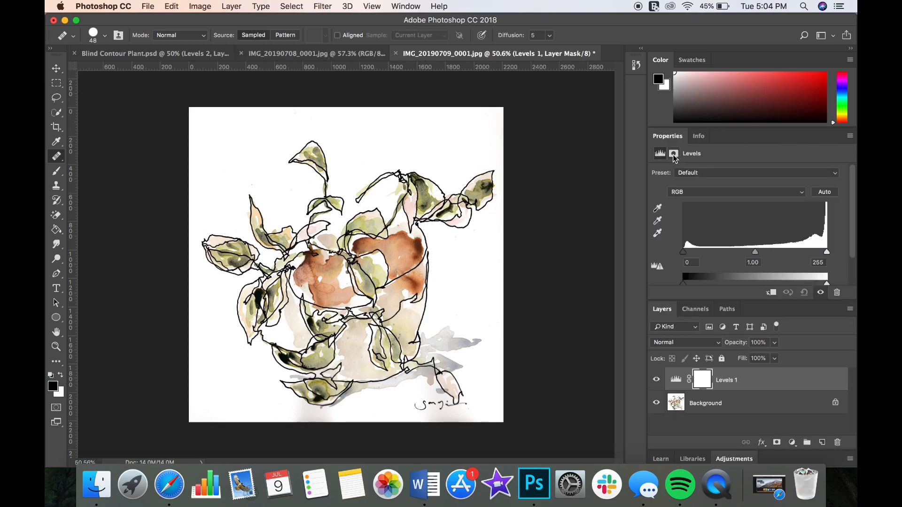
# - Start a Color Range selection for the Levels 1 mask and sample the white paper above the plant's upper-left leaves
pyautogui.click(673, 154)
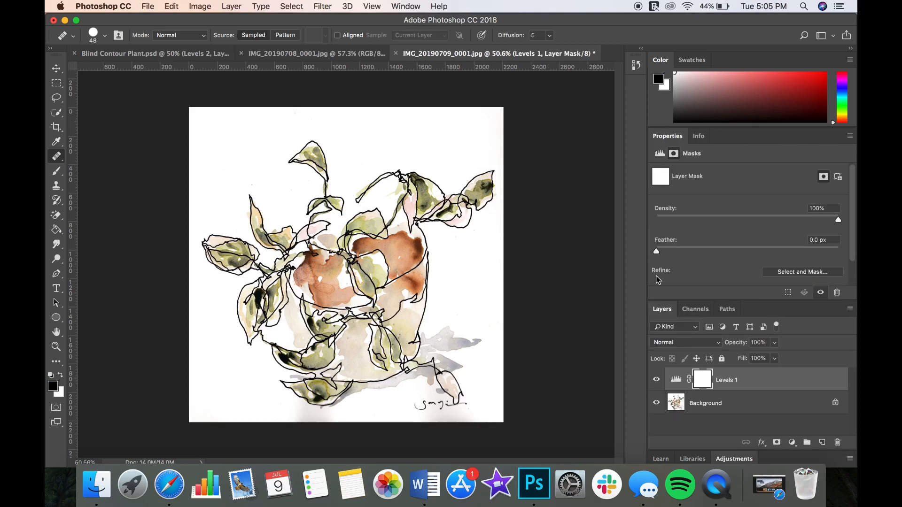
pyautogui.scroll(-2, 751, 266)
pyautogui.click(799, 259)
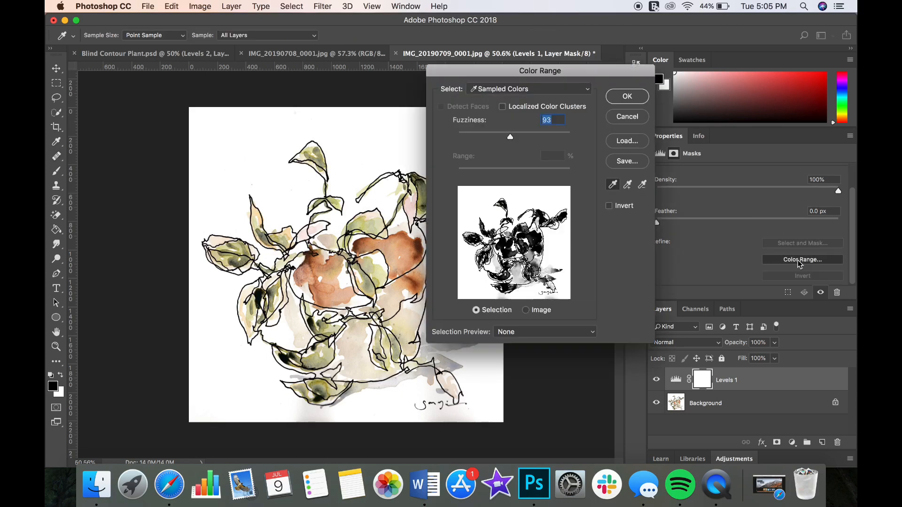
pyautogui.click(252, 136)
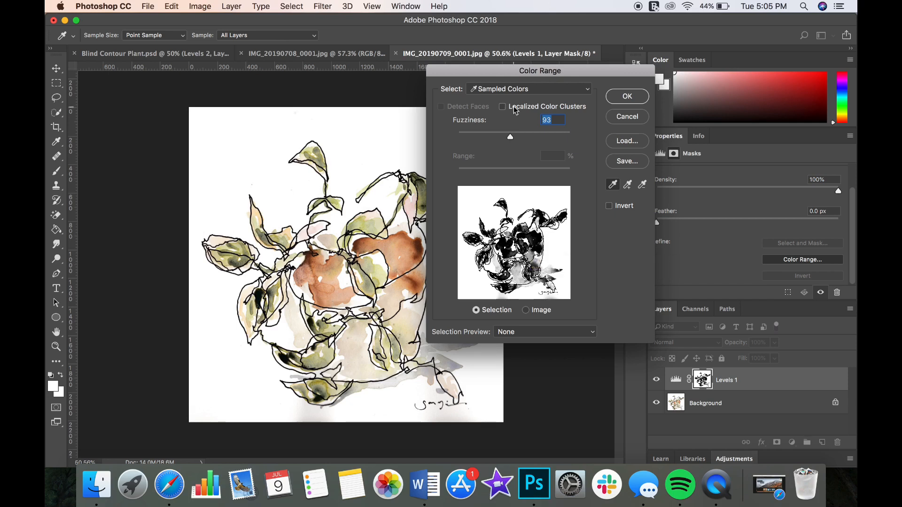
# - Try different fuzziness values for the Levels 1 mask, settle on 127, and apply the color range
pyautogui.moveTo(510, 136); pyautogui.dragTo(431, 160)
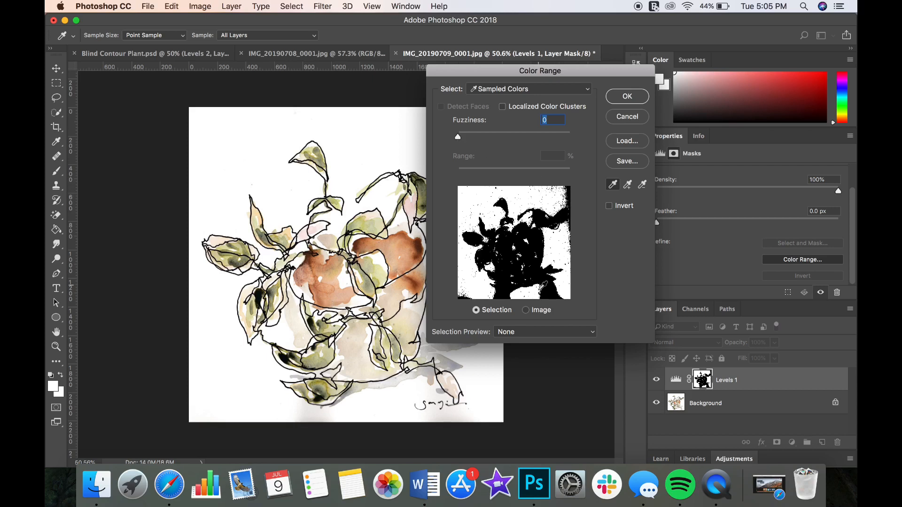
pyautogui.moveTo(459, 137); pyautogui.dragTo(480, 137)
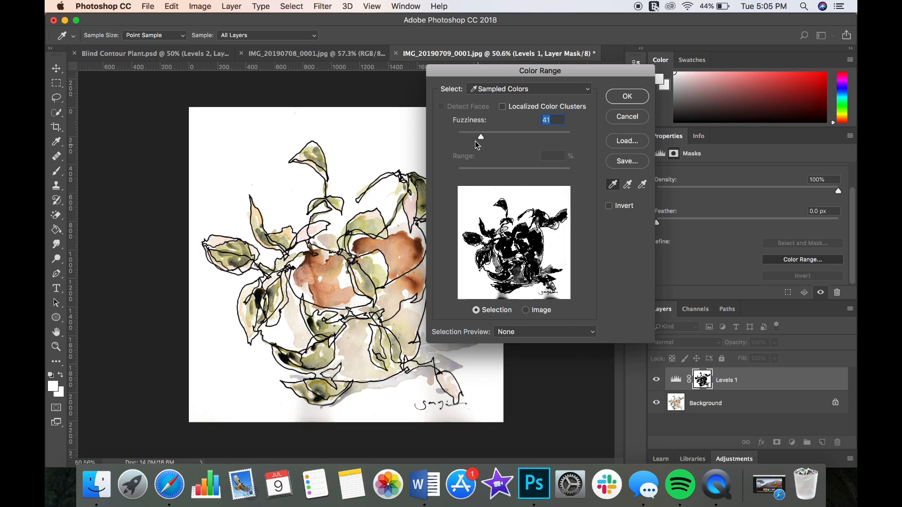
pyautogui.moveTo(483, 140)
pyautogui.mouseDown()
pyautogui.moveTo(476, 141)
pyautogui.moveTo(488, 142)
pyautogui.mouseUp()
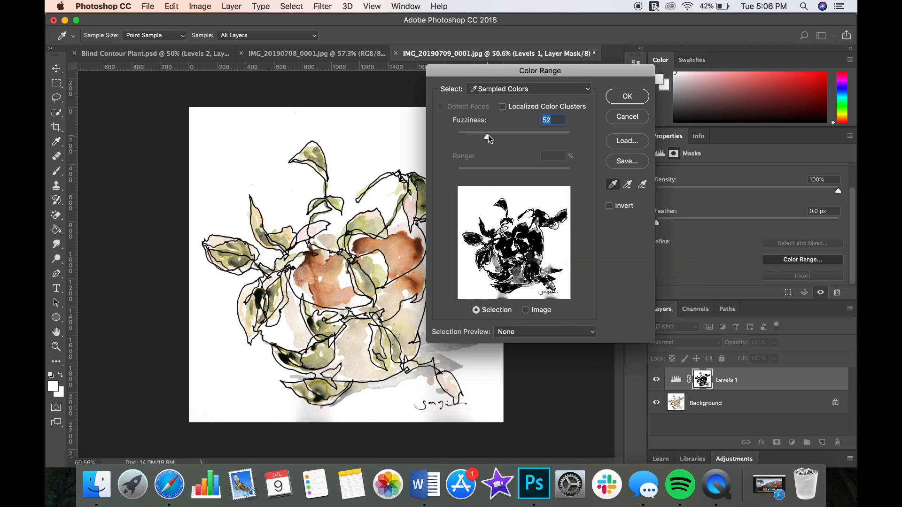
pyautogui.click(489, 136)
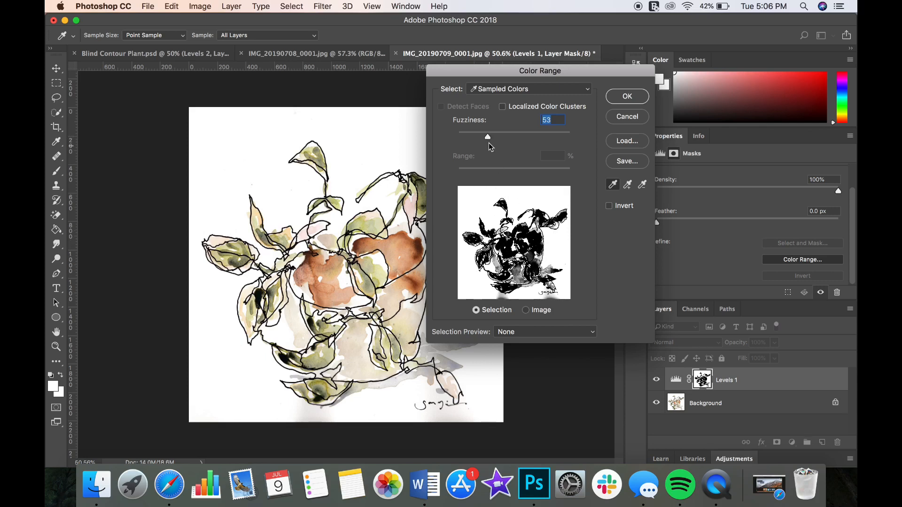
pyautogui.moveTo(488, 137); pyautogui.dragTo(527, 136)
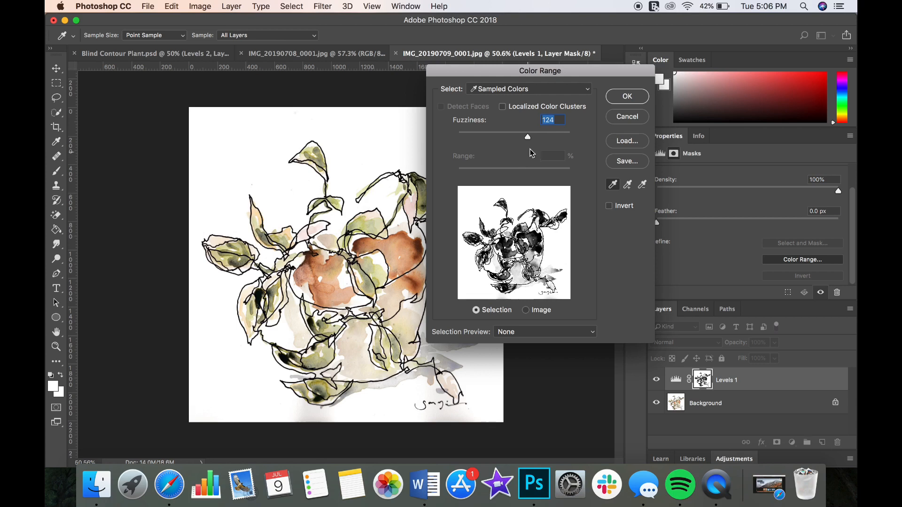
pyautogui.moveTo(528, 138)
pyautogui.mouseDown()
pyautogui.moveTo(548, 138)
pyautogui.moveTo(528, 138)
pyautogui.mouseUp()
pyautogui.click(626, 97)
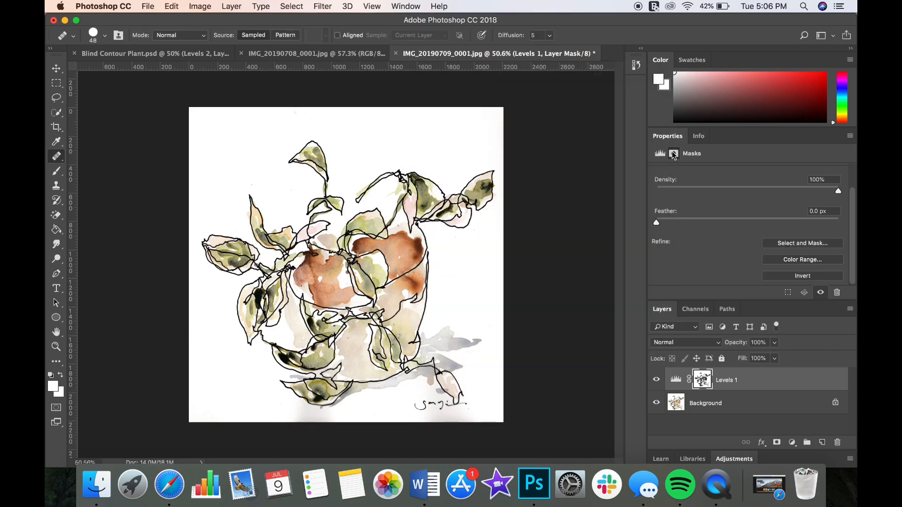
# - Set the Levels 1 white input level to 243 and the midtone to 0.49
pyautogui.click(660, 154)
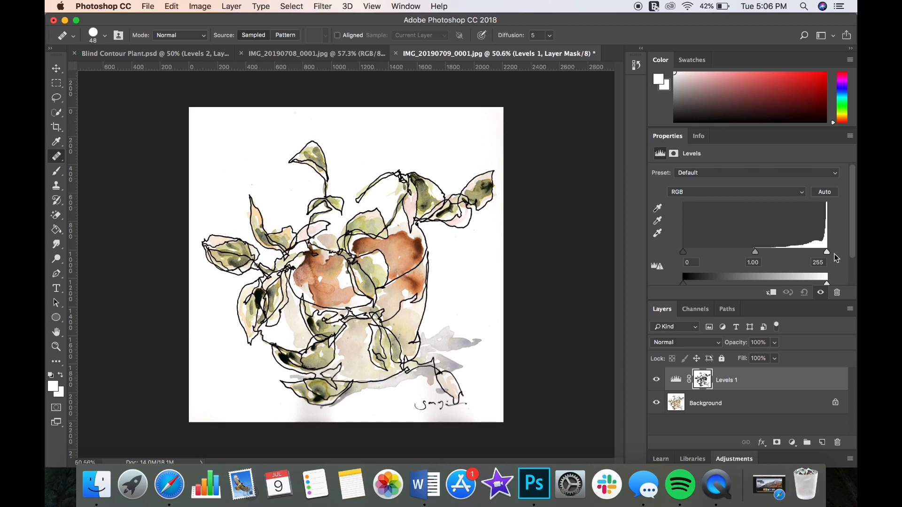
pyautogui.moveTo(827, 252); pyautogui.dragTo(735, 264)
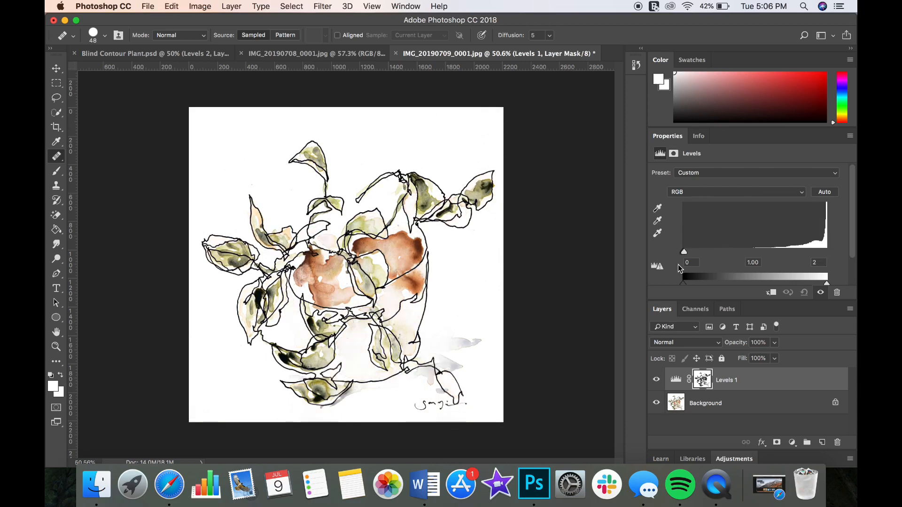
pyautogui.moveTo(677, 264)
pyautogui.mouseDown()
pyautogui.moveTo(782, 270)
pyautogui.moveTo(844, 261)
pyautogui.moveTo(731, 271)
pyautogui.mouseUp()
pyautogui.moveTo(685, 252)
pyautogui.mouseDown()
pyautogui.moveTo(855, 260)
pyautogui.moveTo(791, 256)
pyautogui.moveTo(821, 251)
pyautogui.mouseUp()
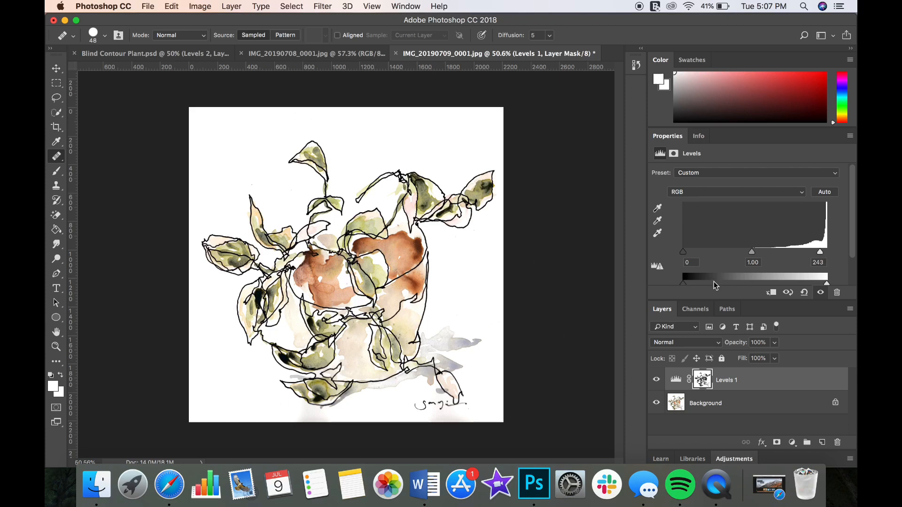
pyautogui.moveTo(751, 256); pyautogui.dragTo(785, 252)
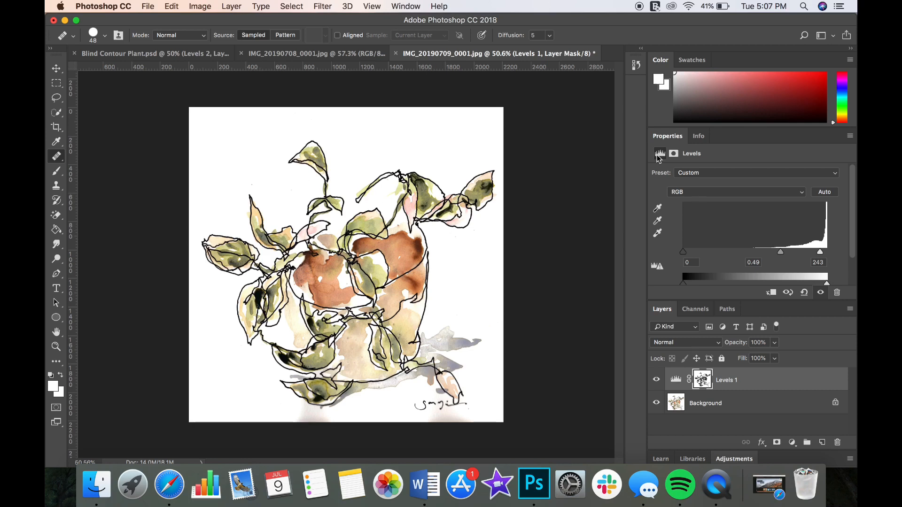
pyautogui.click(703, 136)
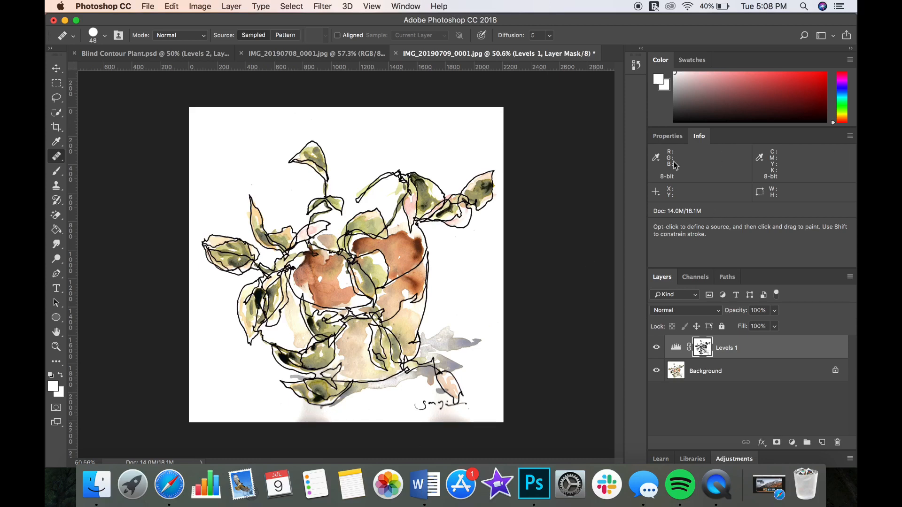
pyautogui.click(667, 136)
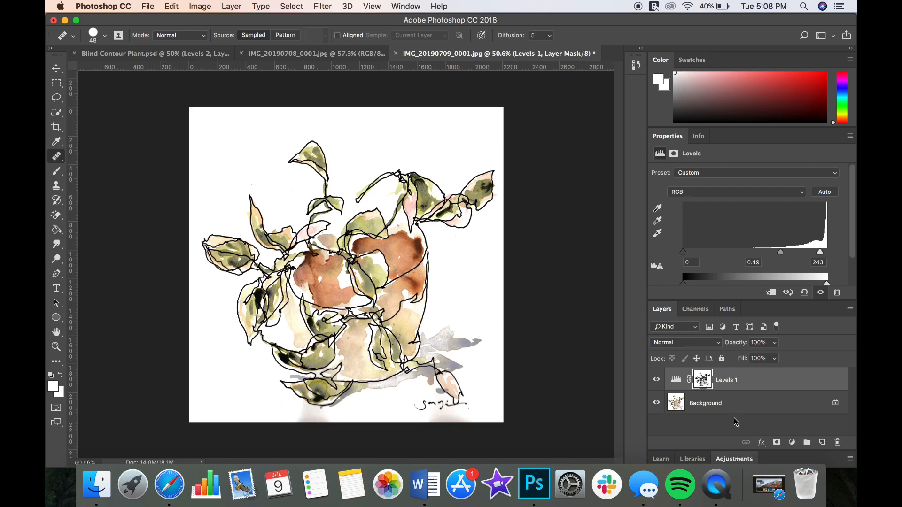
# - Add a second Levels adjustment layer above Levels 1 and mask it with Color Range on the sampled white at maximum fuzziness
pyautogui.click(791, 443)
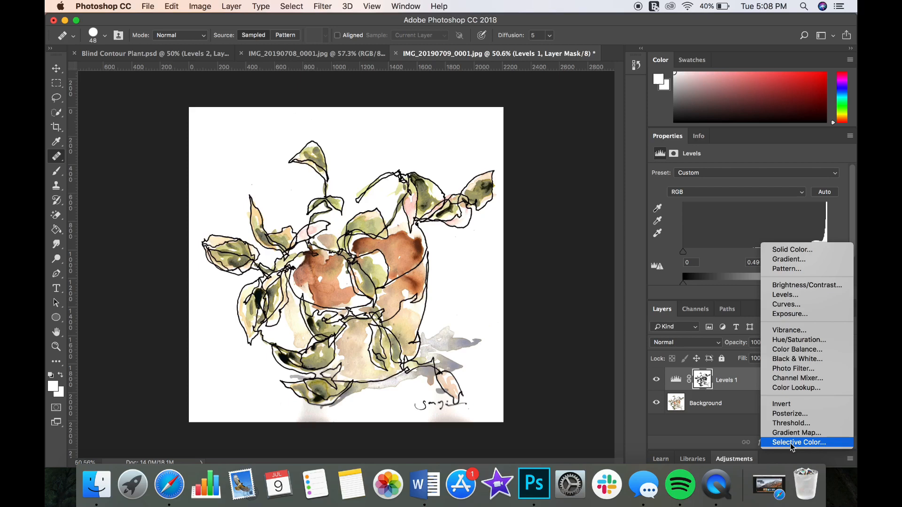
pyautogui.click(787, 296)
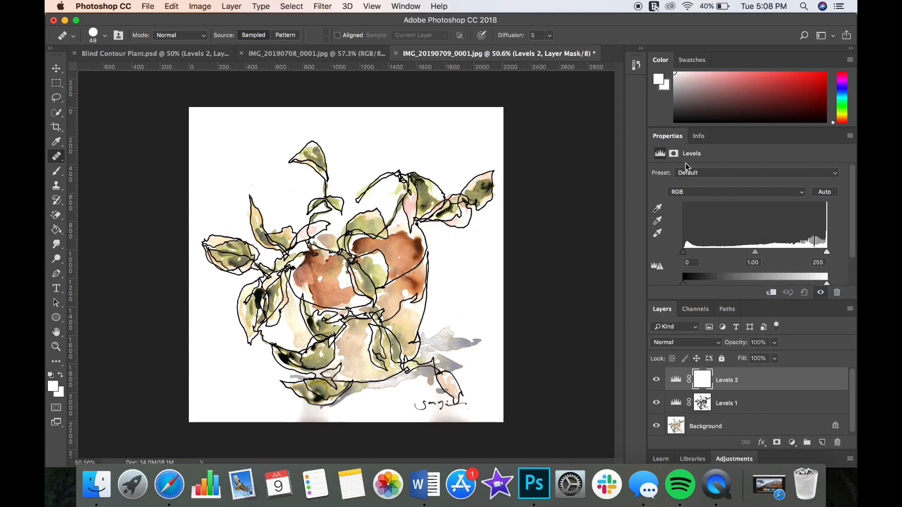
pyautogui.click(673, 154)
pyautogui.scroll(-2, 780, 244)
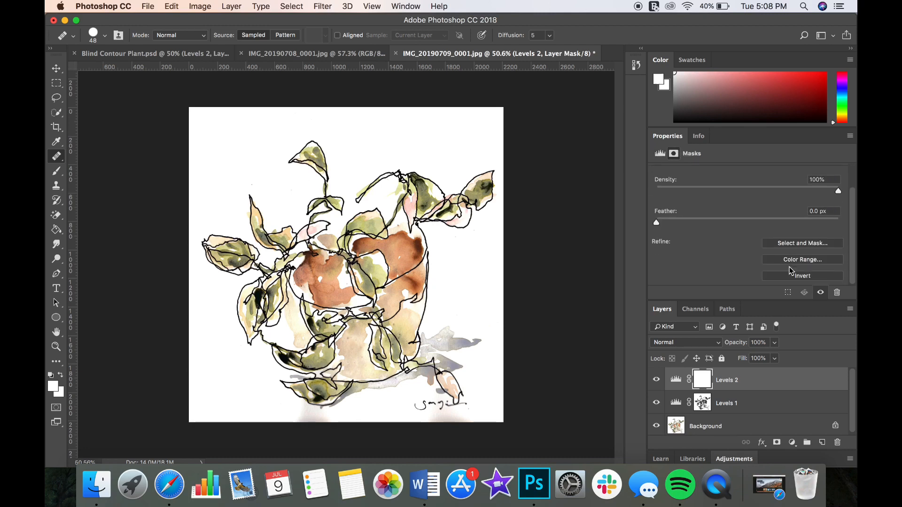
pyautogui.click(788, 259)
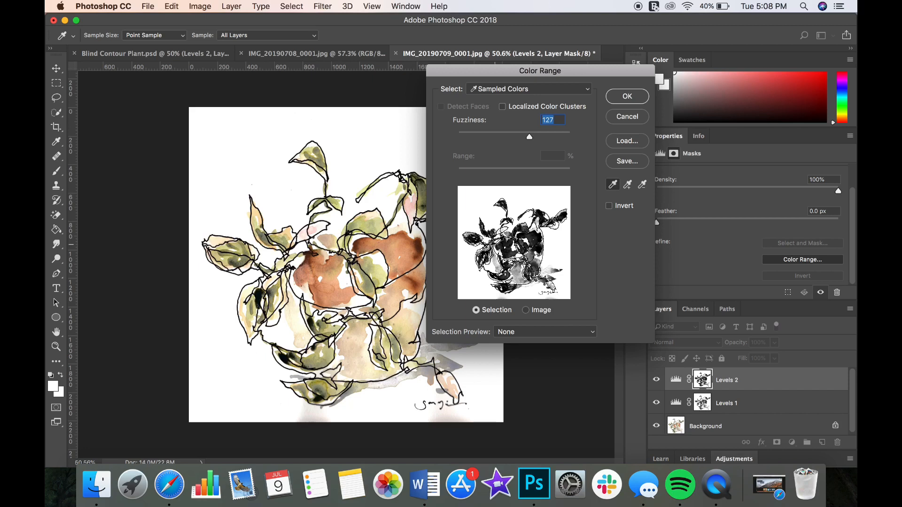
pyautogui.moveTo(531, 137); pyautogui.dragTo(578, 155)
pyautogui.press('Down')
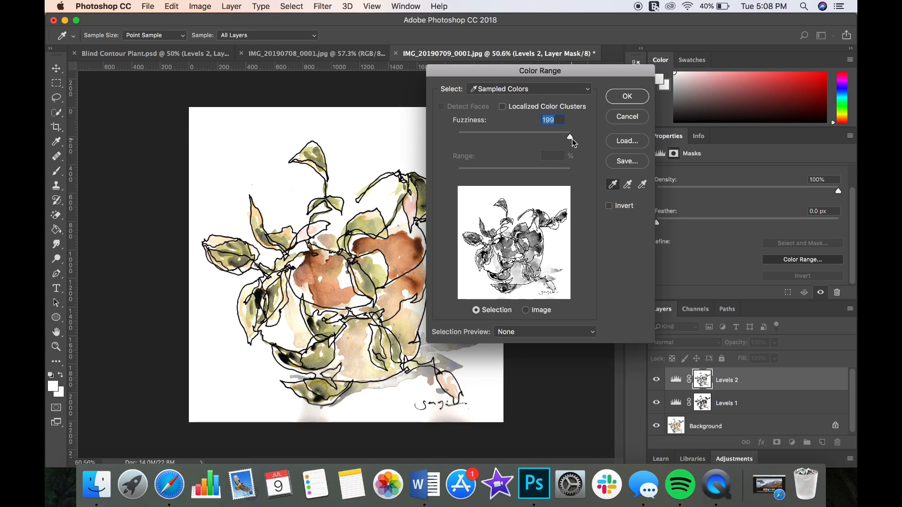
pyautogui.moveTo(569, 136); pyautogui.dragTo(575, 139)
pyautogui.click(635, 97)
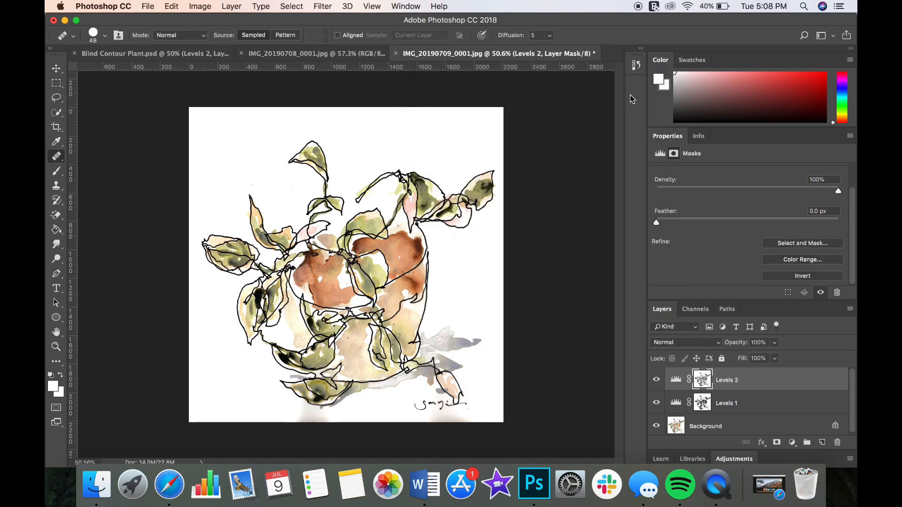
# - Set the Levels 2 white input level to 170
pyautogui.click(664, 155)
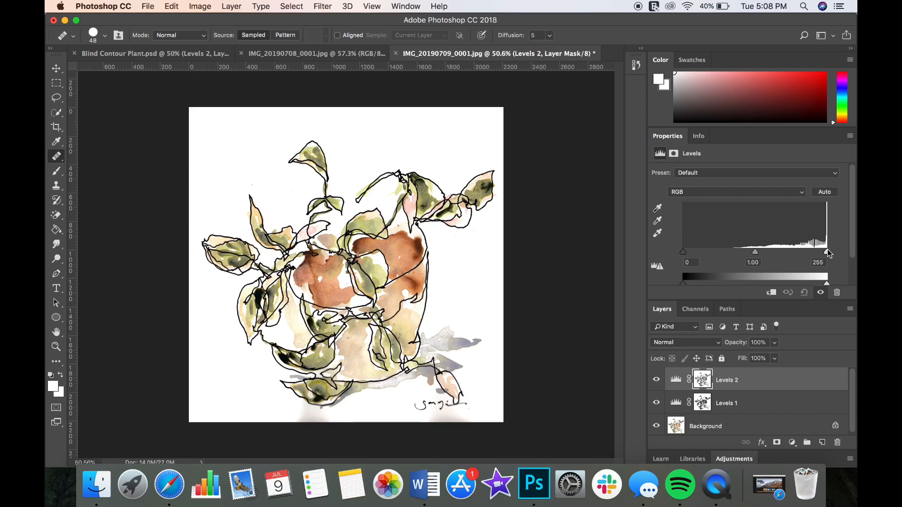
pyautogui.moveTo(826, 251); pyautogui.dragTo(778, 252)
pyautogui.click(700, 137)
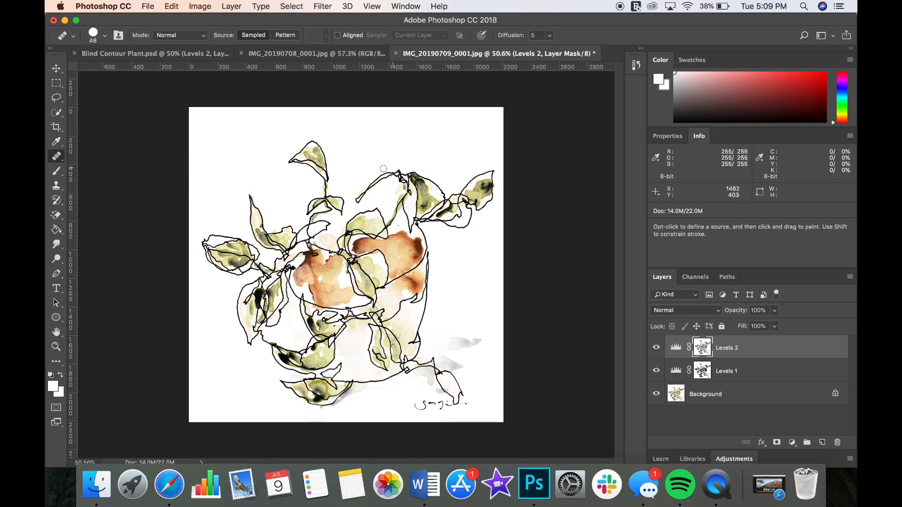
pyautogui.click(663, 136)
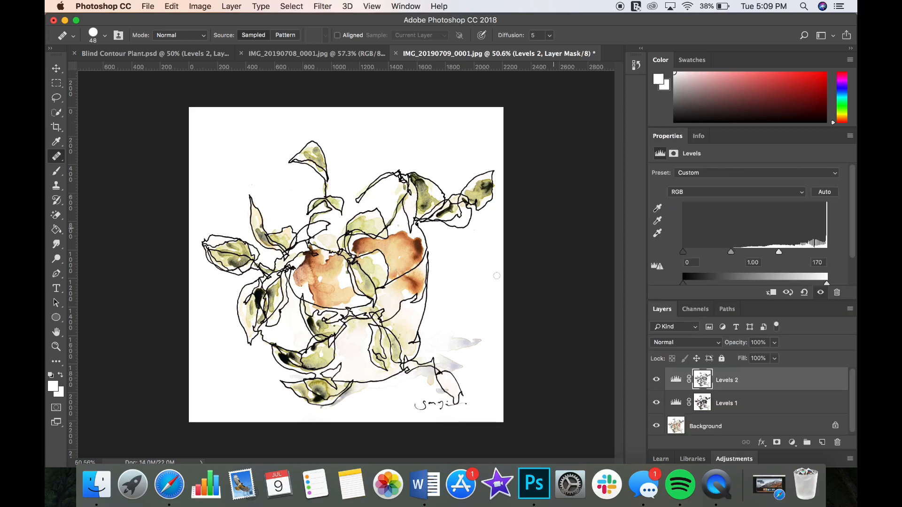
# - Examine the painting's washes and background up close, and compare the image with Levels 2 hidden and shown
pyautogui.scroll(3, 247, 164)
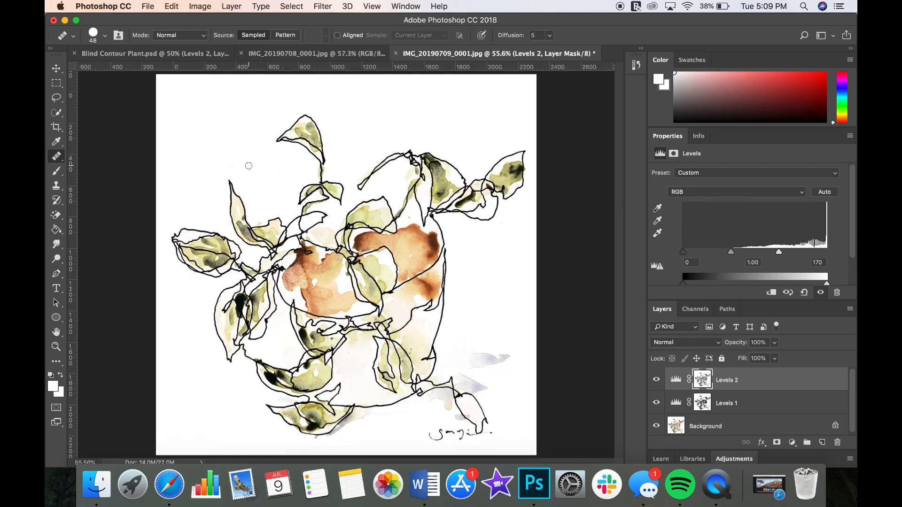
pyautogui.scroll(3, 250, 164)
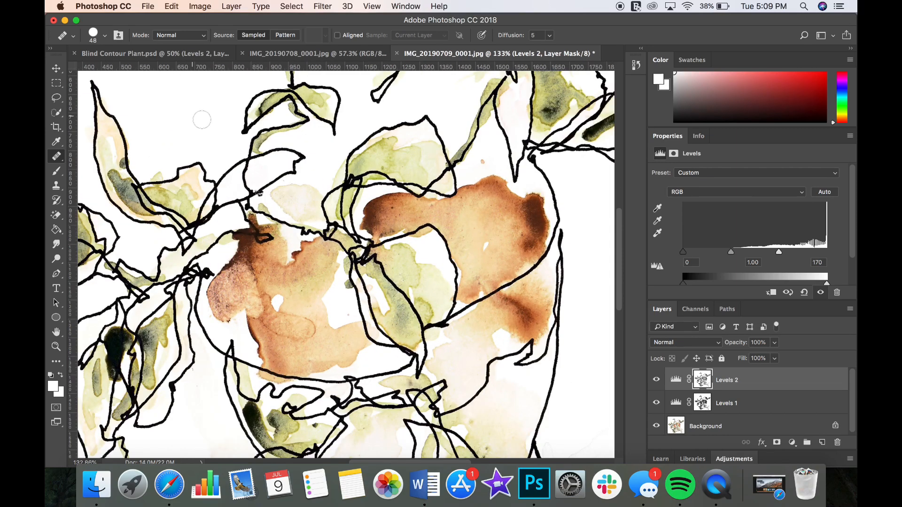
pyautogui.scroll(3, 180, 139)
pyautogui.scroll(-3, 180, 138)
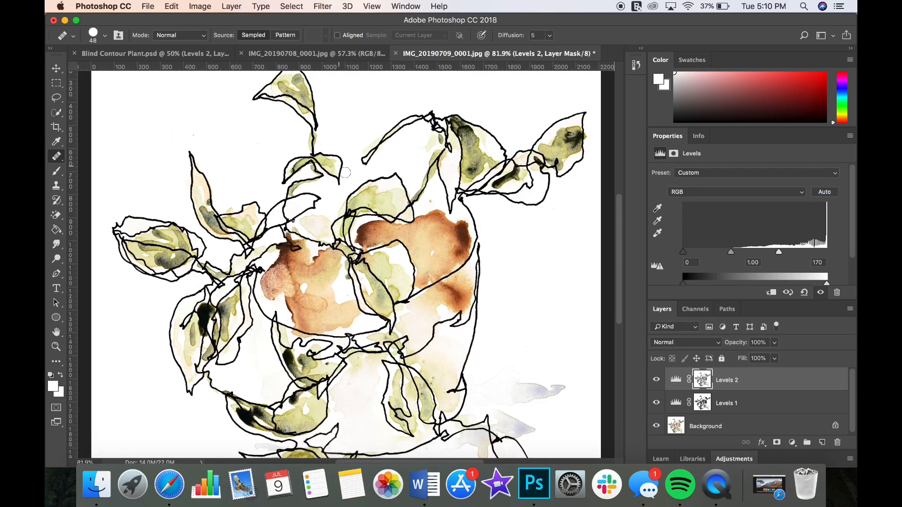
pyautogui.scroll(-3, 347, 190)
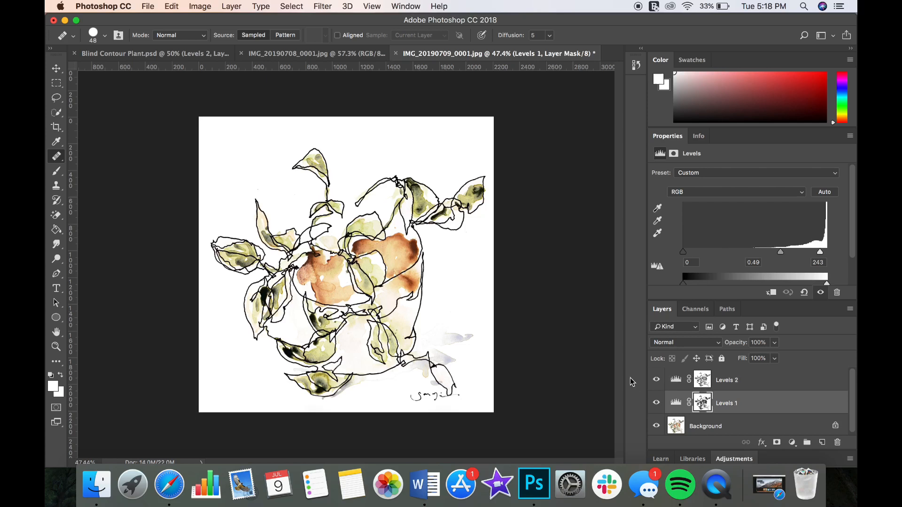
pyautogui.click(656, 380)
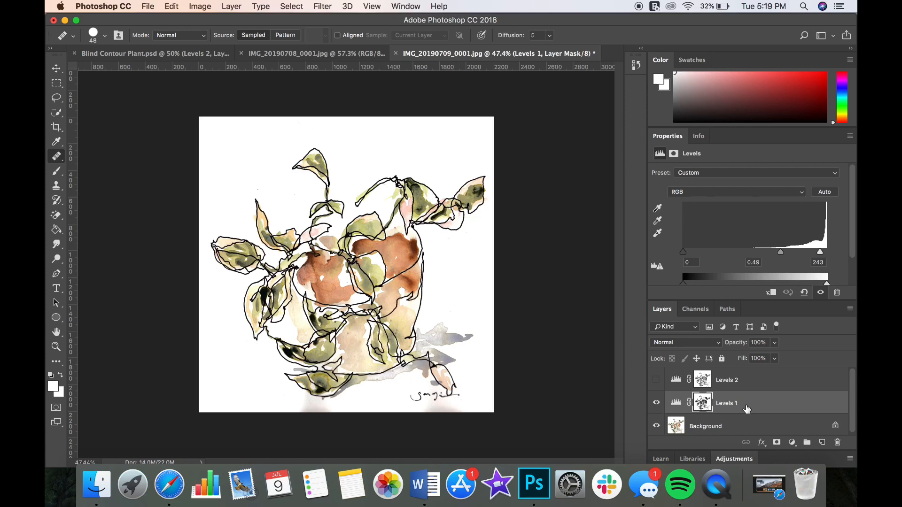
pyautogui.click(656, 380)
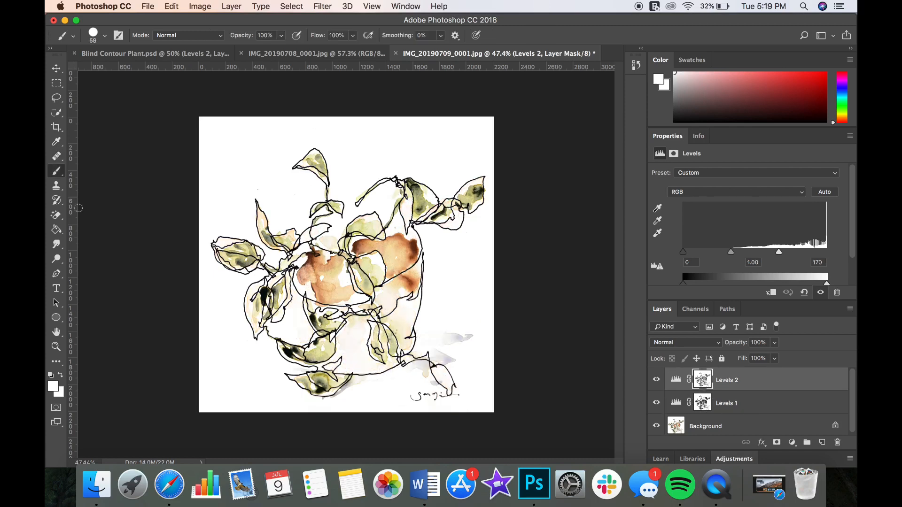
# - Paint black on the Levels 2 mask with the 59 px hard round Brush over the brown wash on the pot's right side
pyautogui.click(51, 376)
pyautogui.click(51, 377)
pyautogui.click(60, 375)
pyautogui.click(60, 375)
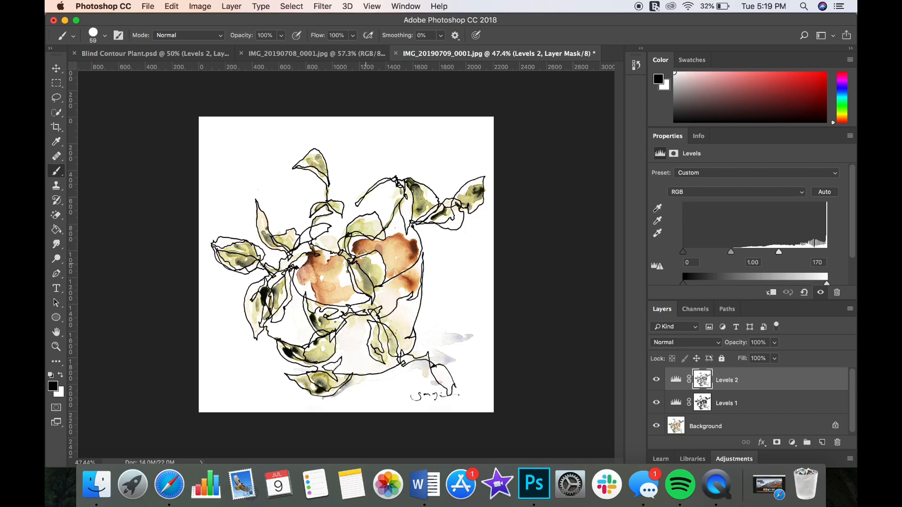
pyautogui.moveTo(366, 243)
pyautogui.mouseDown()
pyautogui.moveTo(388, 242)
pyautogui.moveTo(396, 265)
pyautogui.moveTo(382, 250)
pyautogui.moveTo(393, 268)
pyautogui.moveTo(413, 268)
pyautogui.moveTo(416, 289)
pyautogui.moveTo(370, 312)
pyautogui.mouseUp()
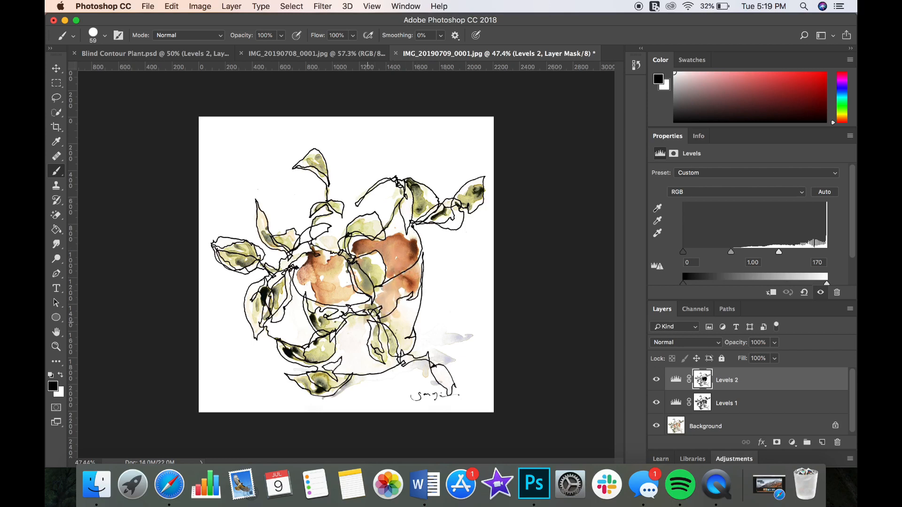
# - Enlarge the brush to 146 px and paint black on the Levels 2 mask over the remaining pot, leaves and cast shadows
pyautogui.click(105, 36)
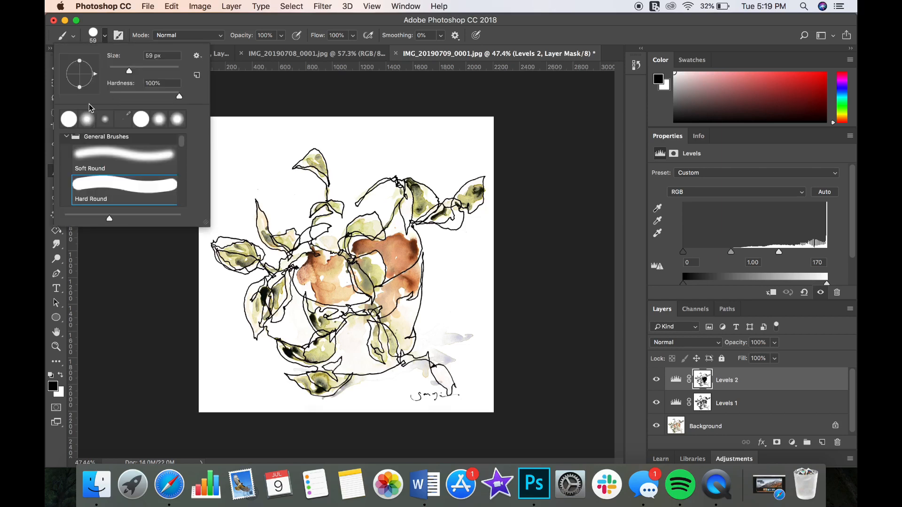
pyautogui.moveTo(130, 72); pyautogui.dragTo(152, 73)
pyautogui.moveTo(322, 266)
pyautogui.mouseDown()
pyautogui.moveTo(329, 301)
pyautogui.moveTo(330, 270)
pyautogui.moveTo(352, 275)
pyautogui.moveTo(333, 296)
pyautogui.moveTo(331, 251)
pyautogui.moveTo(318, 234)
pyautogui.moveTo(364, 223)
pyautogui.mouseUp()
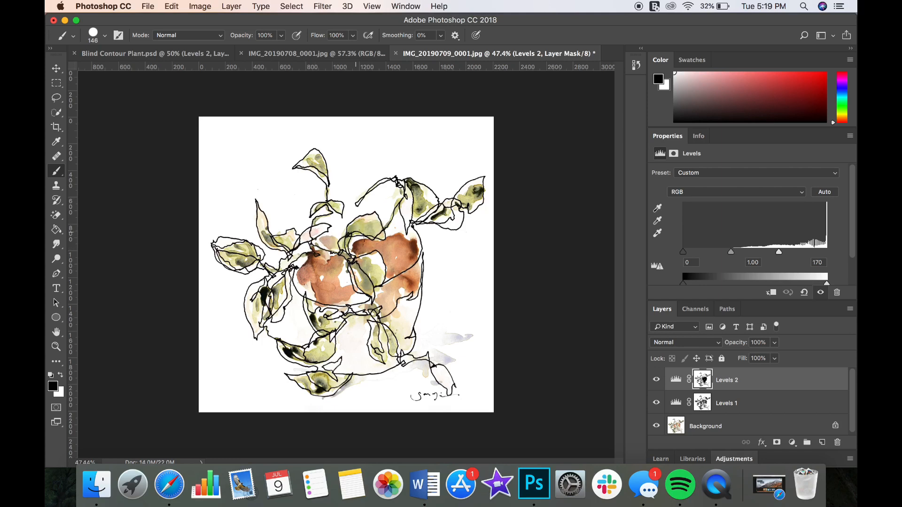
pyautogui.moveTo(366, 279); pyautogui.dragTo(372, 283)
pyautogui.moveTo(412, 208)
pyautogui.mouseDown()
pyautogui.moveTo(403, 193)
pyautogui.moveTo(436, 214)
pyautogui.moveTo(473, 192)
pyautogui.mouseUp()
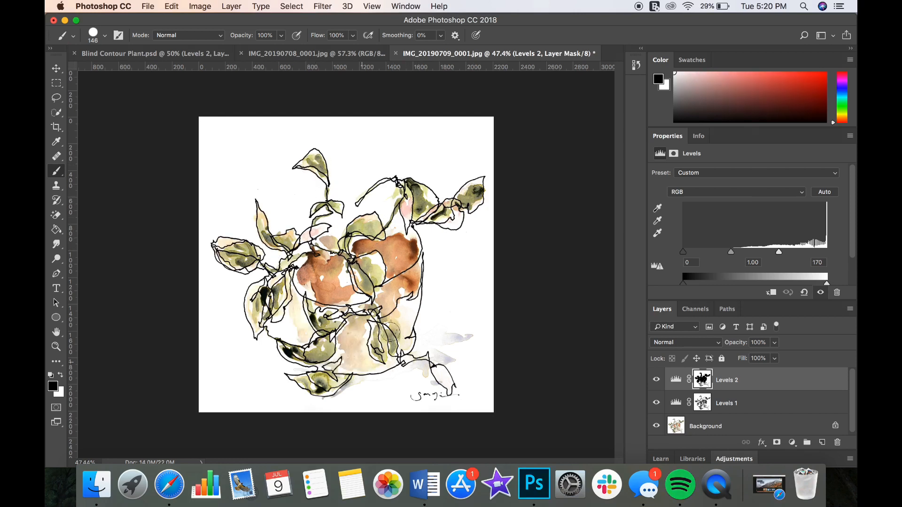
pyautogui.moveTo(403, 305)
pyautogui.mouseDown()
pyautogui.moveTo(391, 347)
pyautogui.moveTo(399, 348)
pyautogui.moveTo(311, 379)
pyautogui.moveTo(337, 386)
pyautogui.mouseUp()
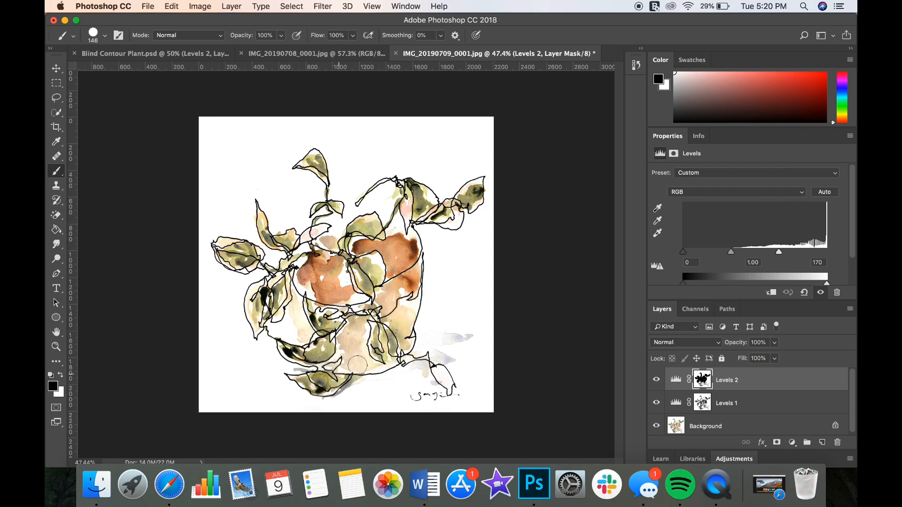
pyautogui.moveTo(413, 359)
pyautogui.mouseDown()
pyautogui.moveTo(447, 375)
pyautogui.moveTo(439, 355)
pyautogui.moveTo(422, 346)
pyautogui.moveTo(464, 339)
pyautogui.moveTo(447, 342)
pyautogui.moveTo(431, 381)
pyautogui.mouseUp()
pyautogui.moveTo(398, 354); pyautogui.dragTo(395, 328)
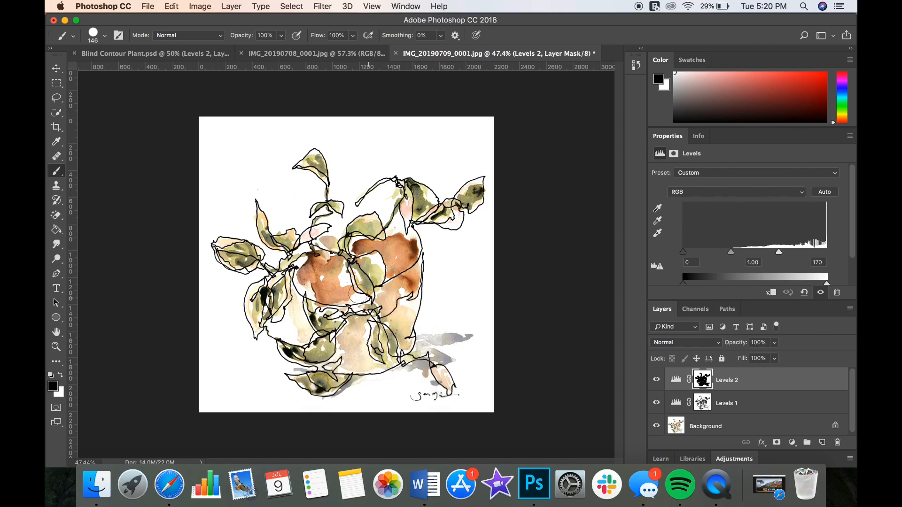